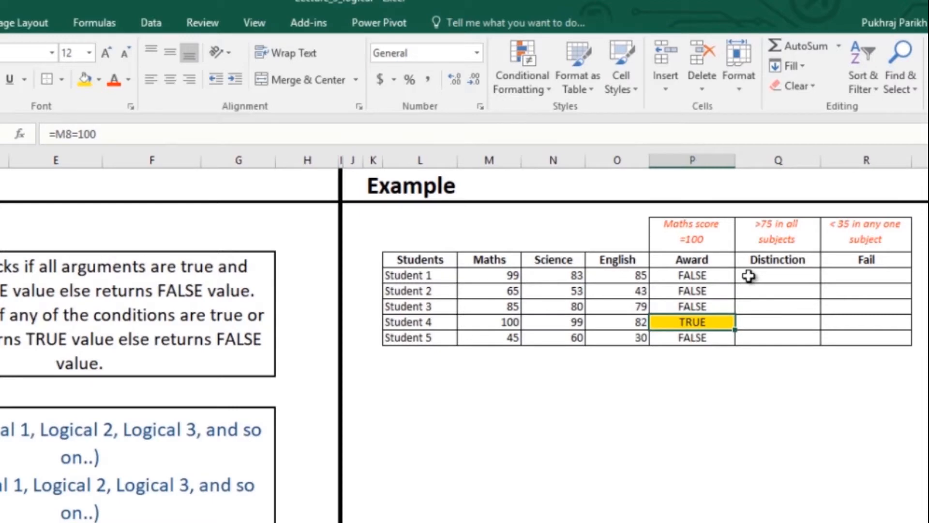
# Enter =AND(M5>75,N5>75,O5>75) as Student 1's Distinction check in cell Q5.
pyautogui.click(749, 276)
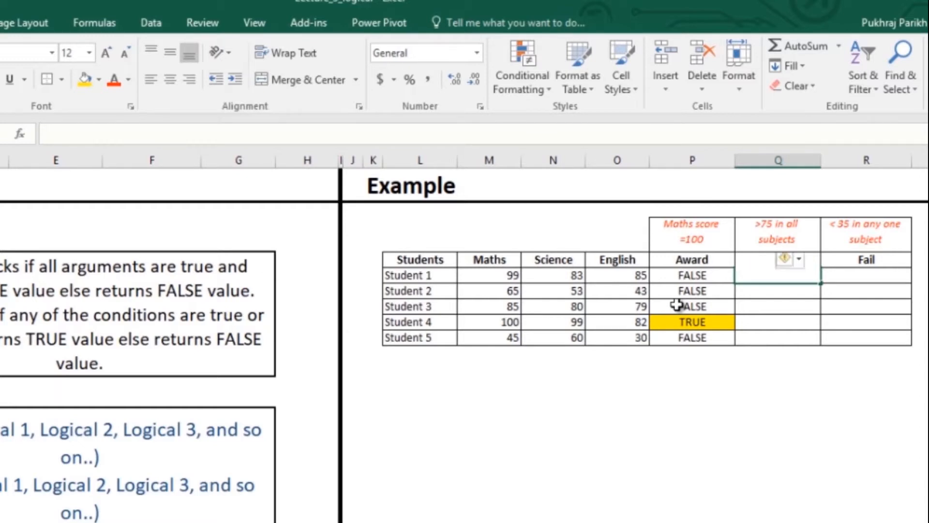
pyautogui.write('=and')
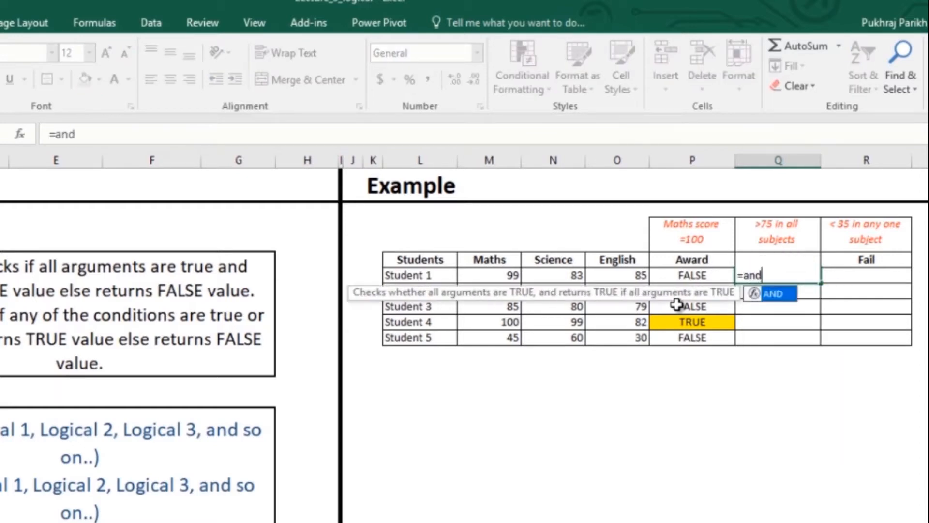
pyautogui.press('Tab')
pyautogui.press('Left')
pyautogui.press('Left')
pyautogui.press('Left')
pyautogui.press('Left')
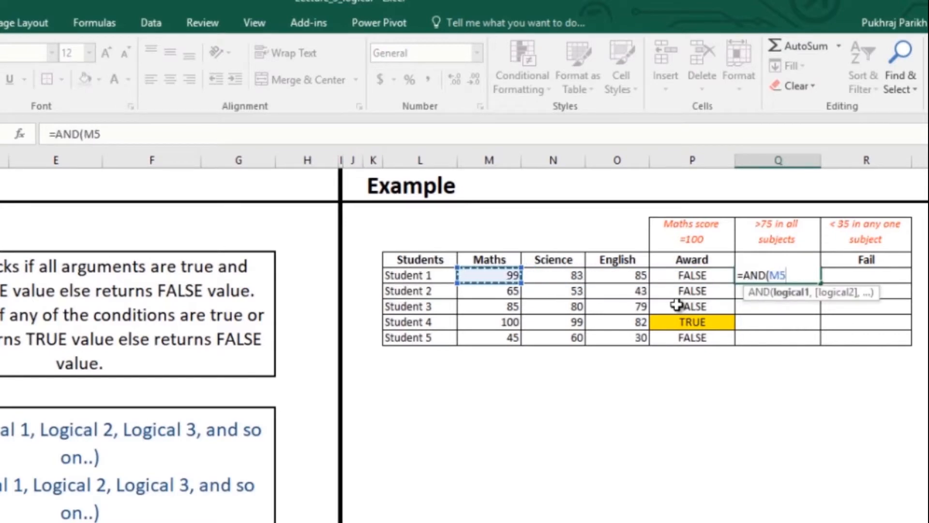
pyautogui.write('>75')
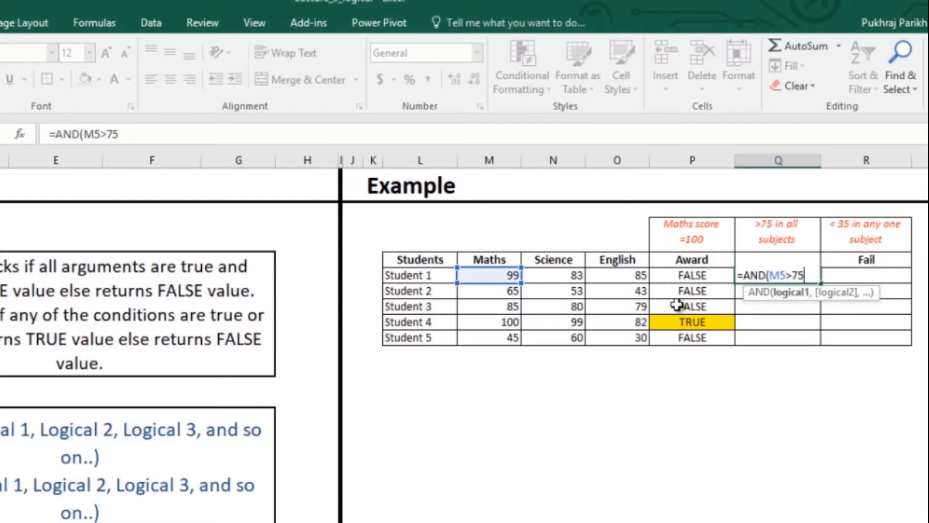
pyautogui.write(',')
pyautogui.press('Left')
pyautogui.press('Left')
pyautogui.press('Left')
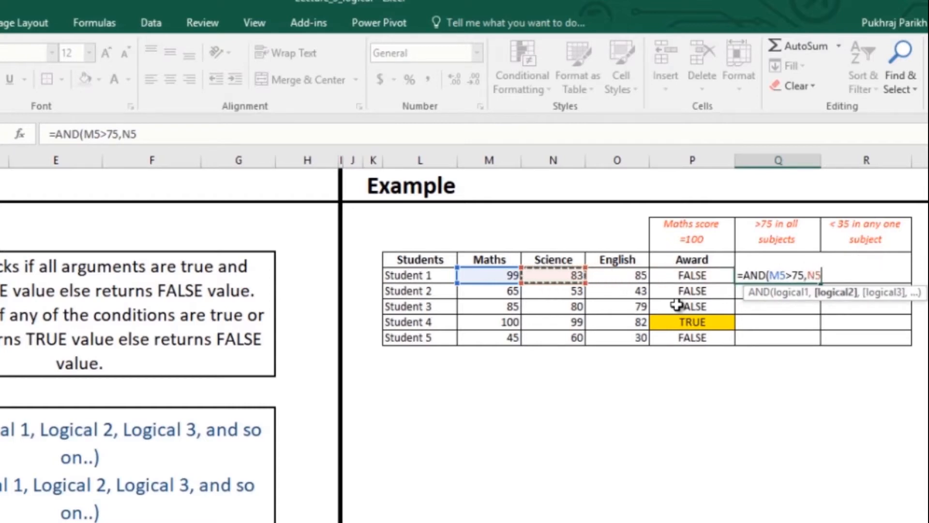
pyautogui.write('>75,')
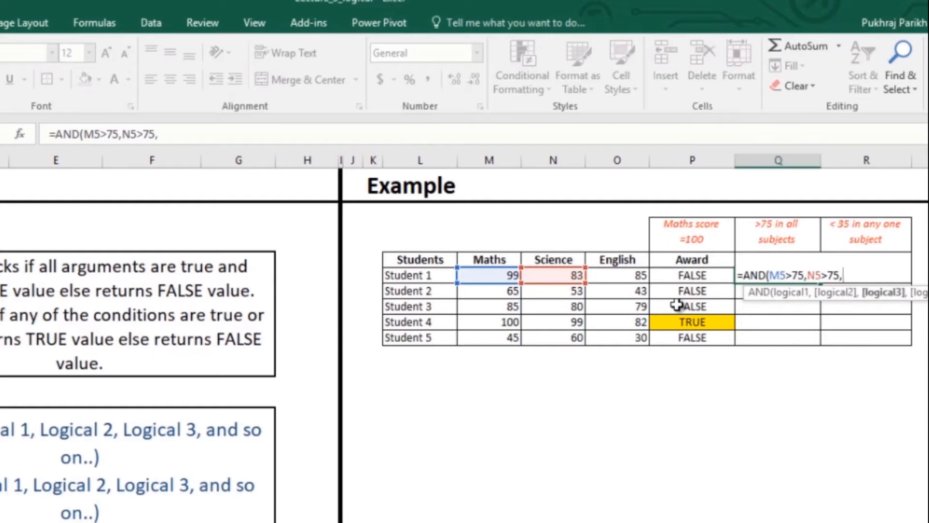
pyautogui.press('Left')
pyautogui.press('Left')
pyautogui.write('>')
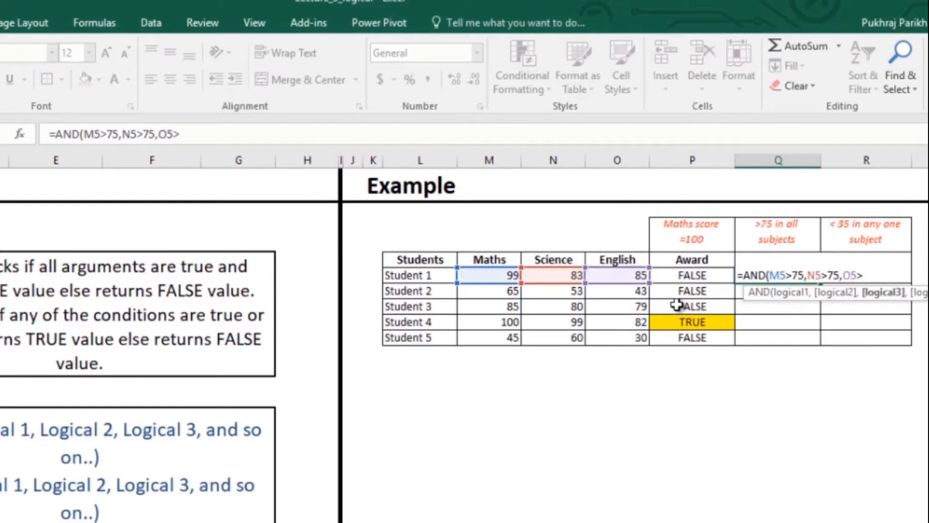
pyautogui.write('75')
pyautogui.press('Return')
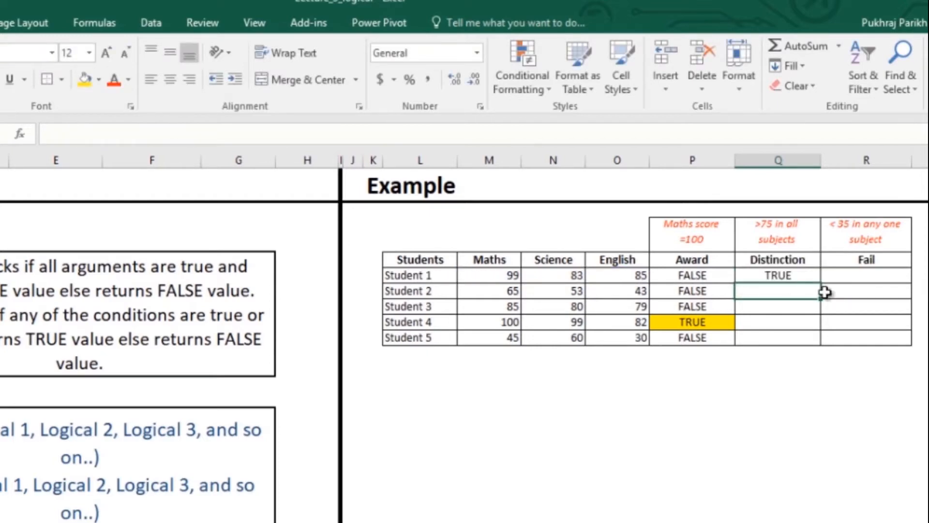
# Fill the Distinction formula down through Student 5 and shade the Distinction cells of Students 1, 3 and 4 gold.
pyautogui.click(810, 275)
pyautogui.doubleClick(820, 282)
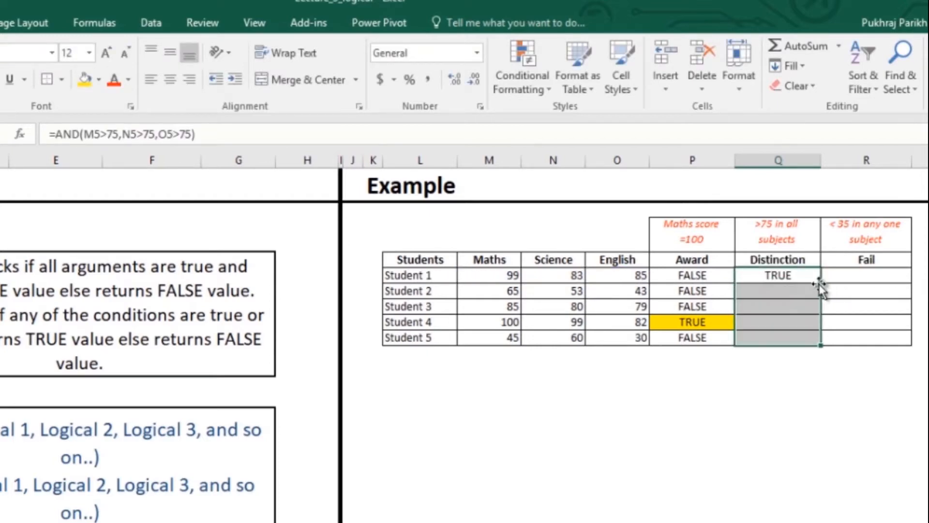
pyautogui.click(791, 316)
pyautogui.moveTo(791, 312); pyautogui.dragTo(791, 321)
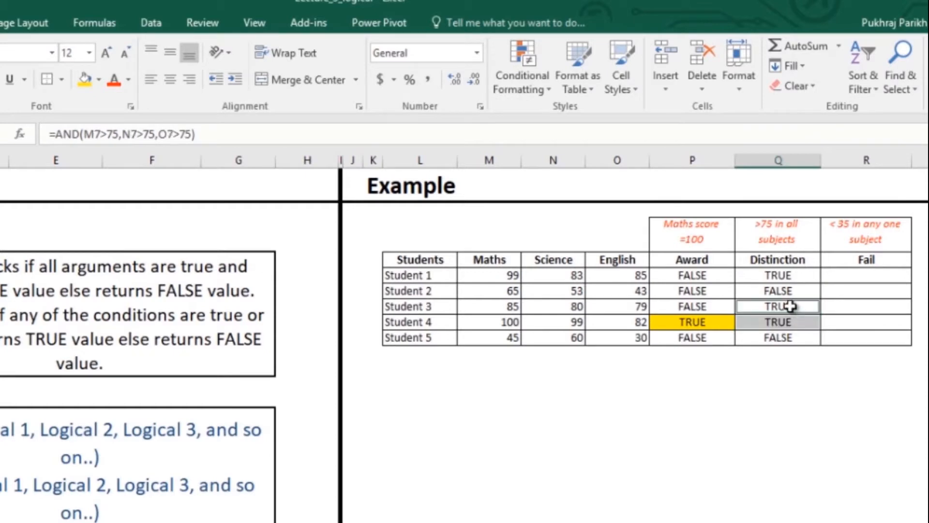
pyautogui.keyDown('ctrl'); pyautogui.click(784, 275); pyautogui.keyUp('ctrl')
pyautogui.click(84, 80)
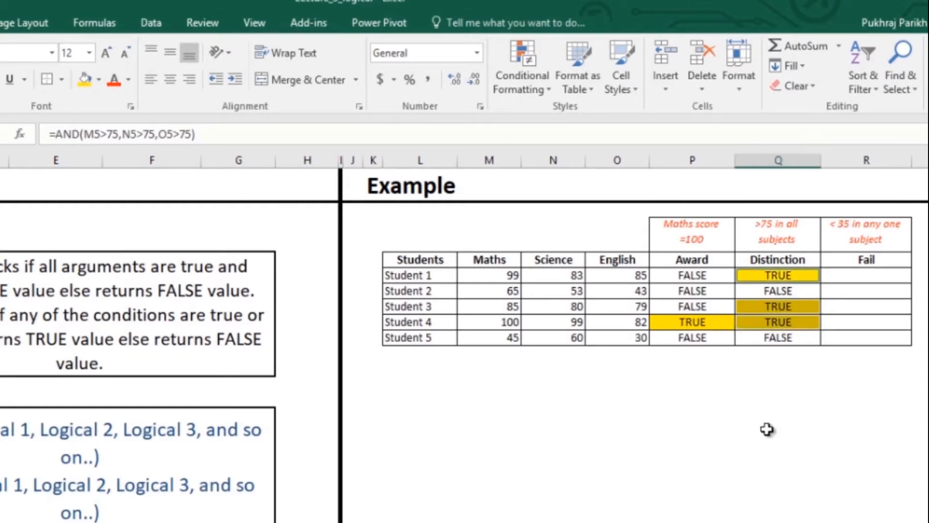
pyautogui.click(813, 370)
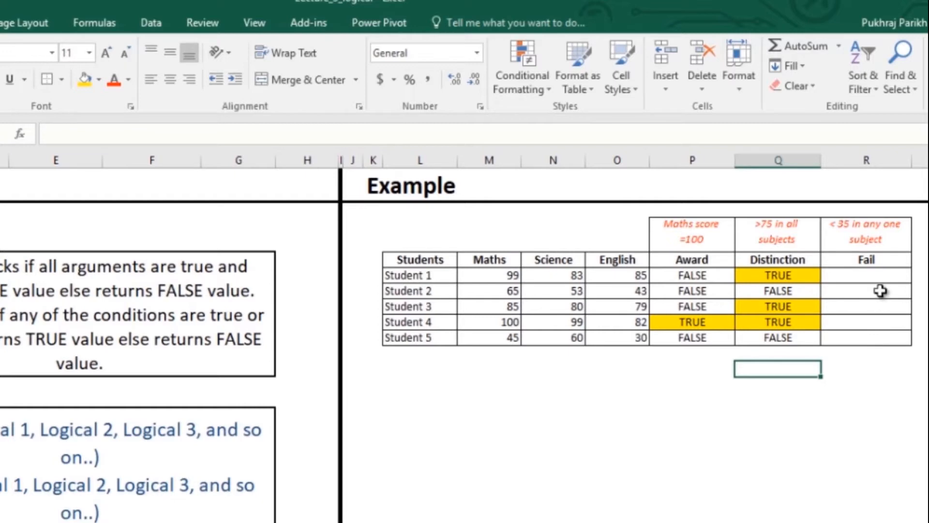
# Enter =OR(M5<35,N5<35,O5<35) as Student 1's Fail check in cell R5.
pyautogui.click(878, 276)
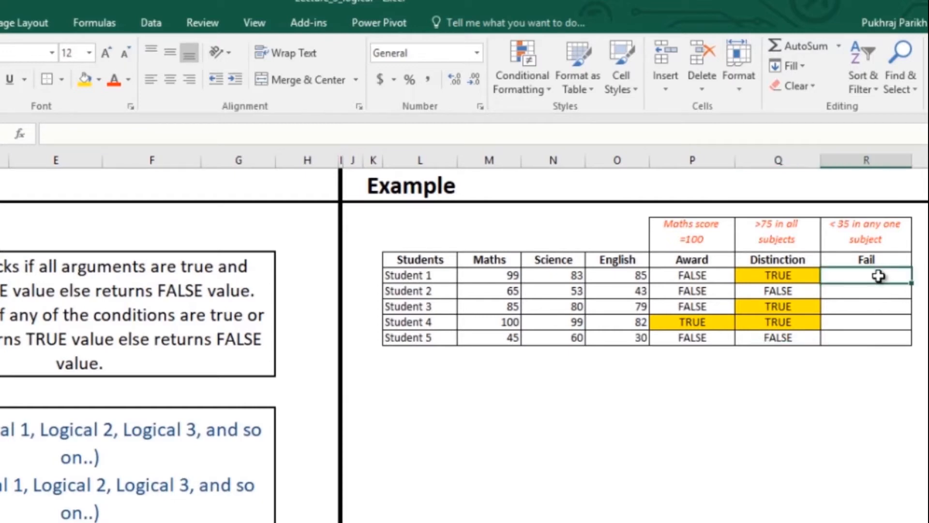
pyautogui.write('=or')
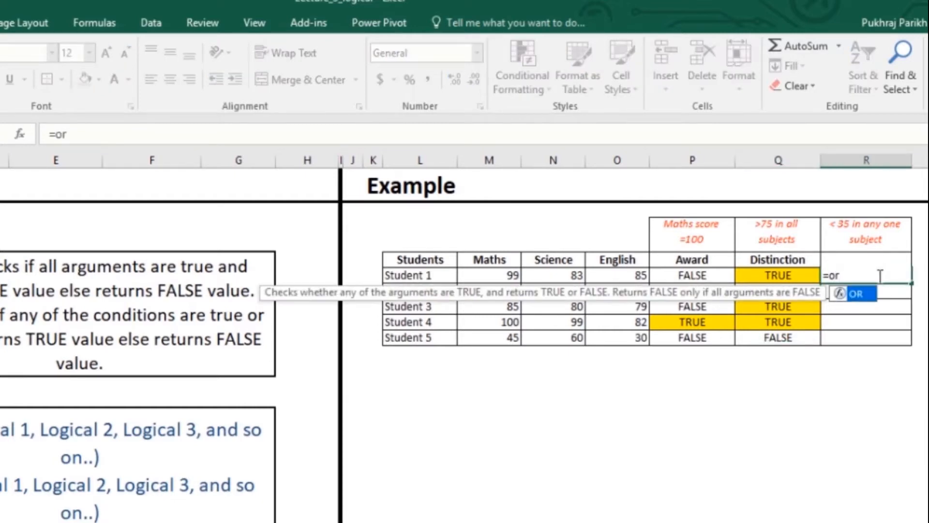
pyautogui.press('Tab')
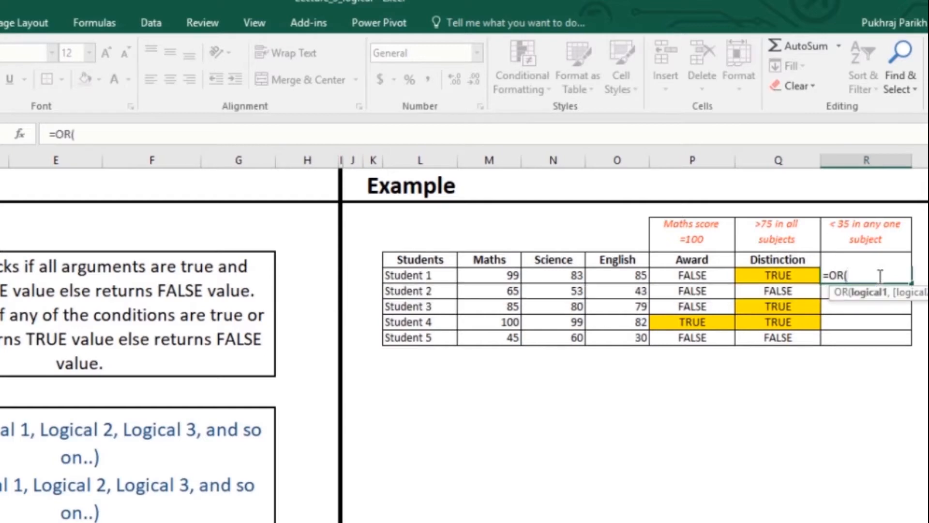
pyautogui.press('Left')
pyautogui.press('Left')
pyautogui.press('Left')
pyautogui.press('Left')
pyautogui.press('Left')
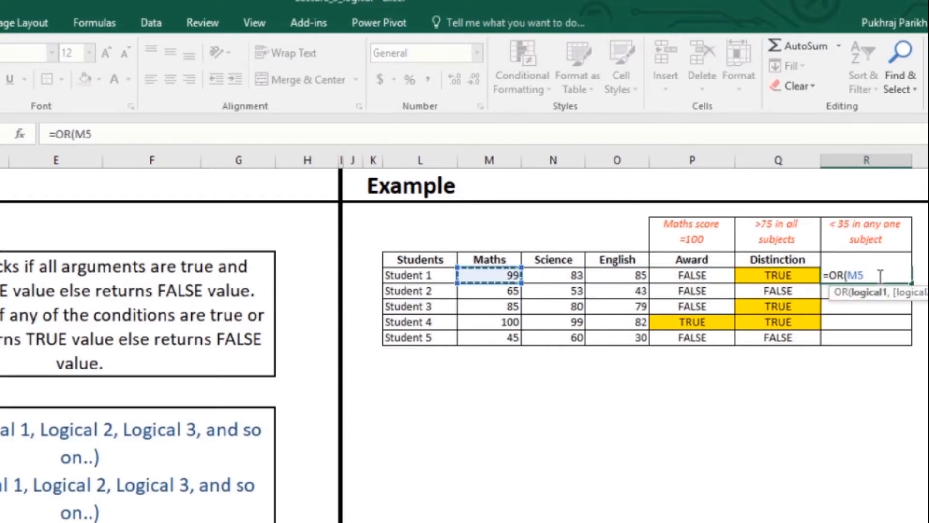
pyautogui.write('<')
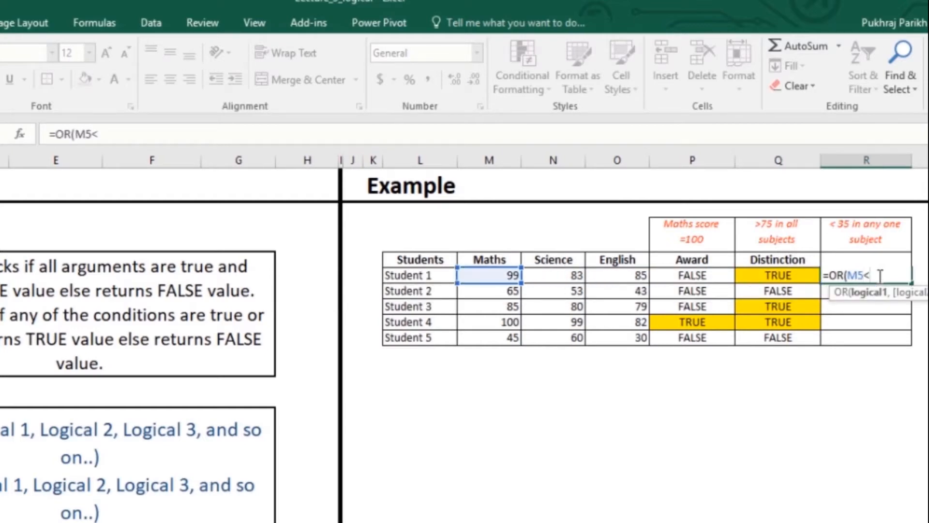
pyautogui.write('35,')
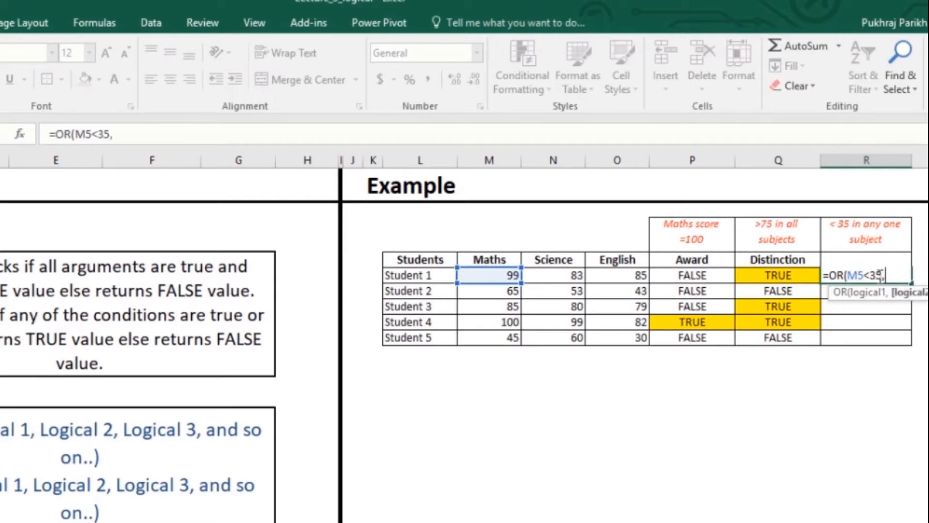
pyautogui.press('Left')
pyautogui.press('Left')
pyautogui.press('Left')
pyautogui.press('Left')
pyautogui.write('<')
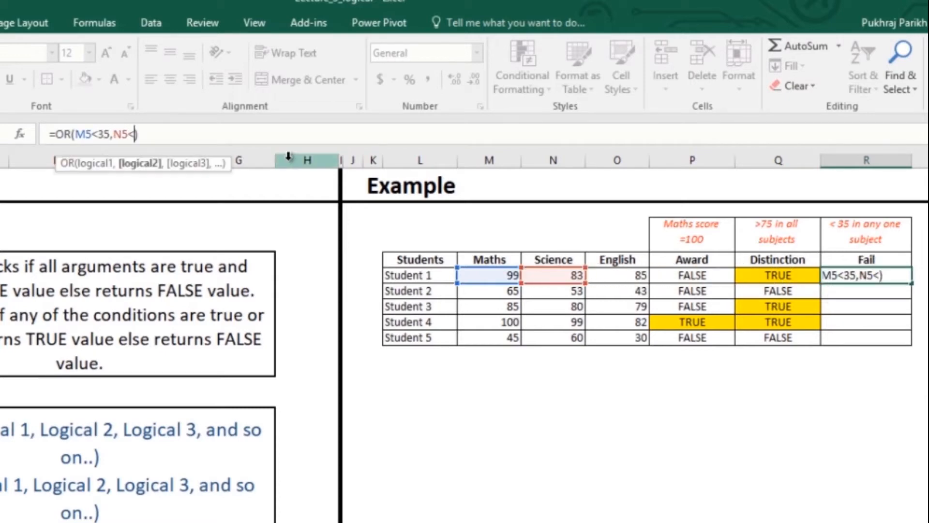
pyautogui.write('35,')
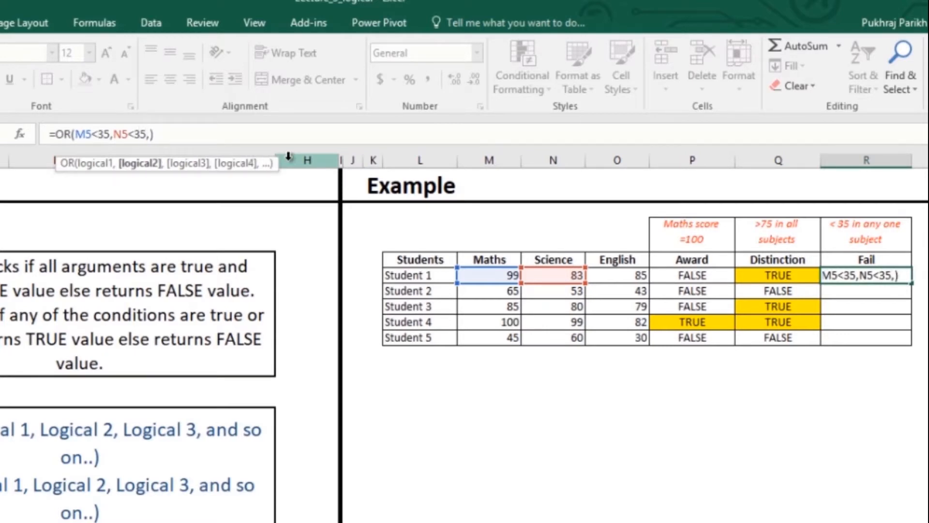
pyautogui.click(635, 276)
pyautogui.write('<')
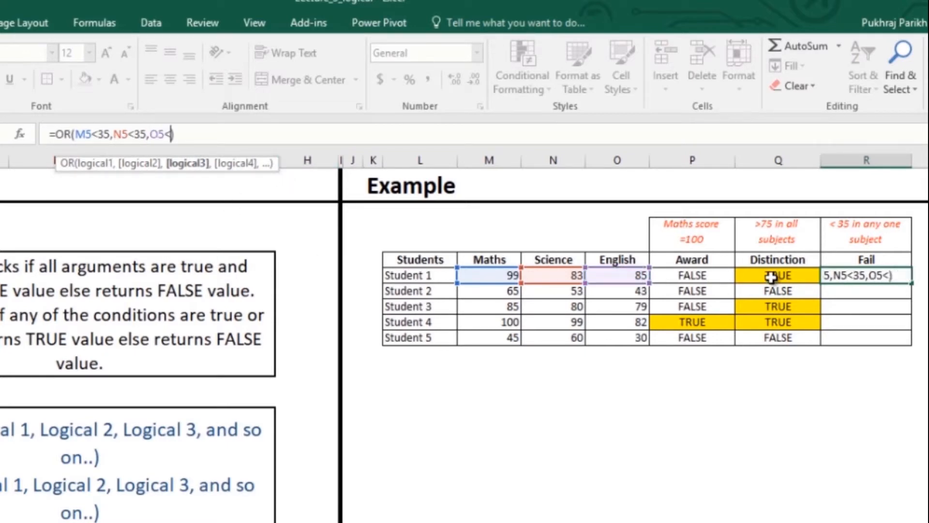
pyautogui.write('35)')
pyautogui.press('Return')
# Fill the Fail formula down through Student 5 and shade Student 5's Fail cell gold.
pyautogui.click(897, 274)
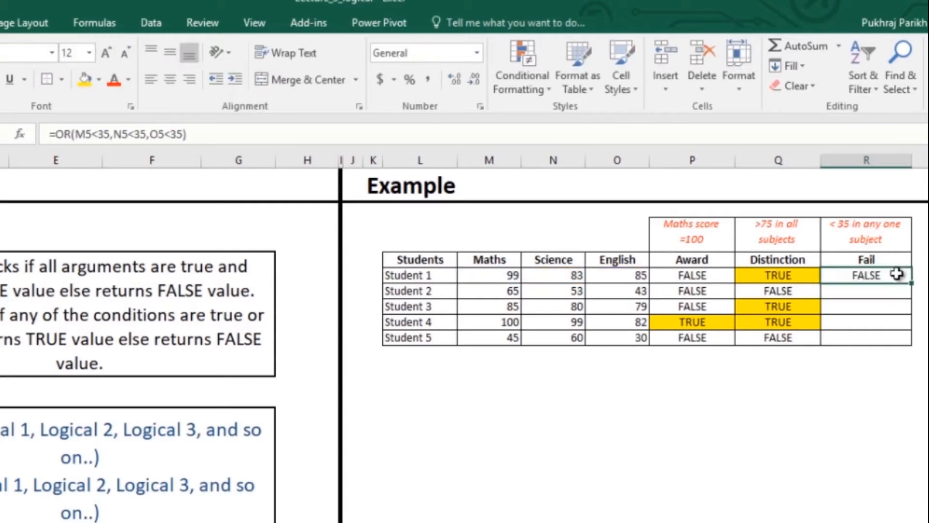
pyautogui.moveTo(910, 283); pyautogui.dragTo(917, 339)
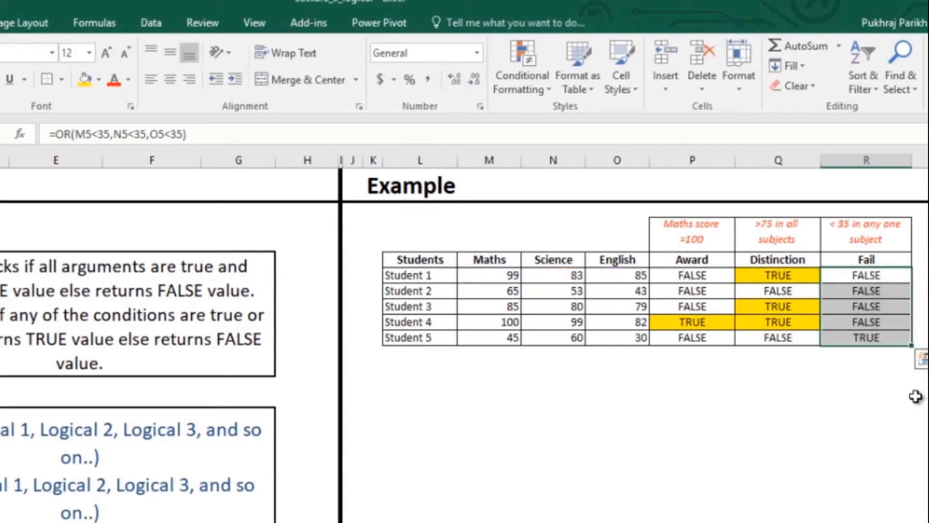
pyautogui.click(876, 339)
pyautogui.click(84, 79)
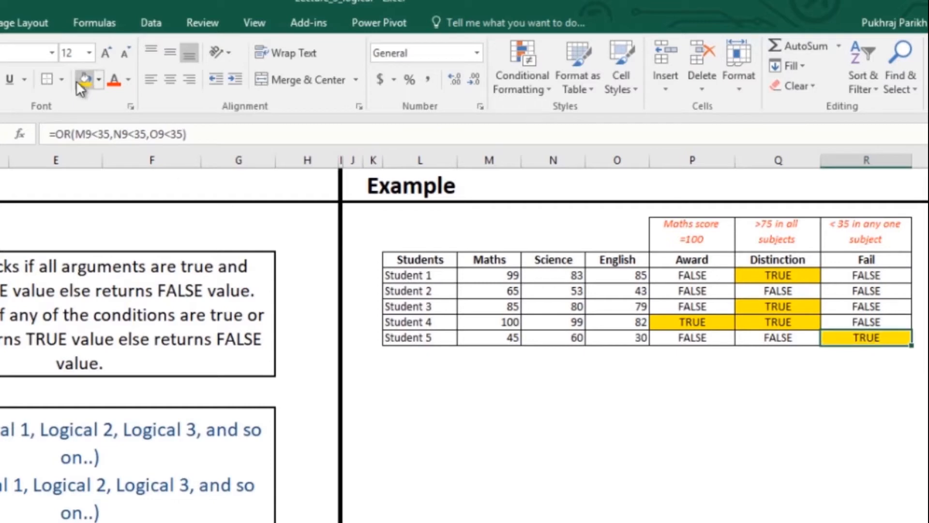
pyautogui.click(528, 388)
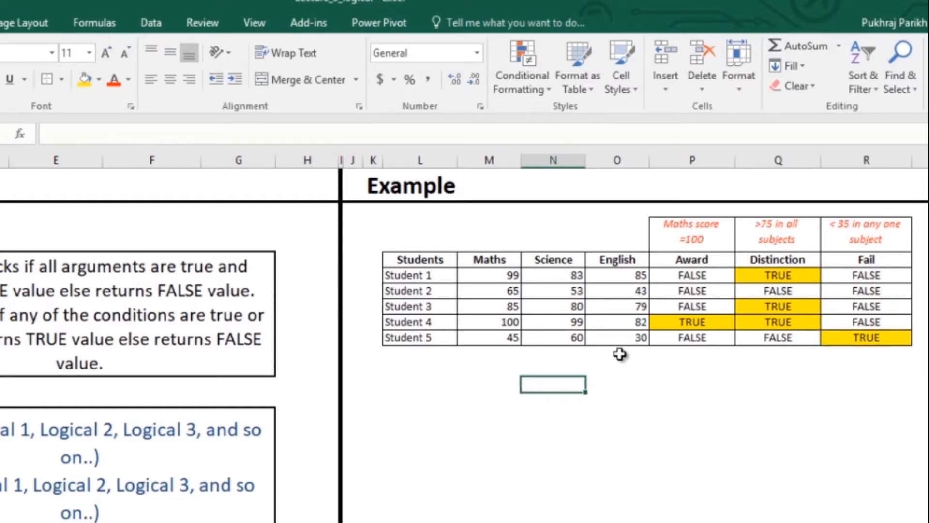
pyautogui.click(622, 340)
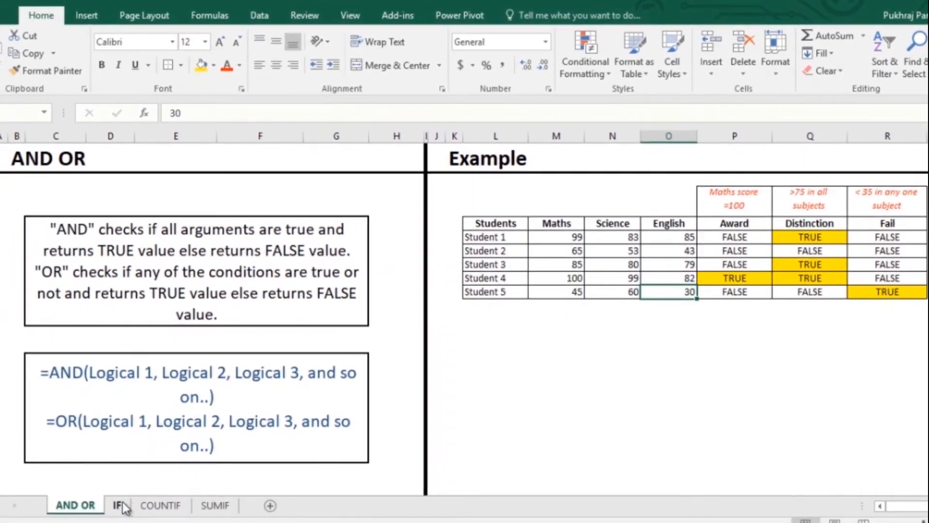
# On the IF sheet, enter =IF(M5>=75,"A","B") as Student 1's Maths Grade and fill it down through Student 5.
pyautogui.click(116, 506)
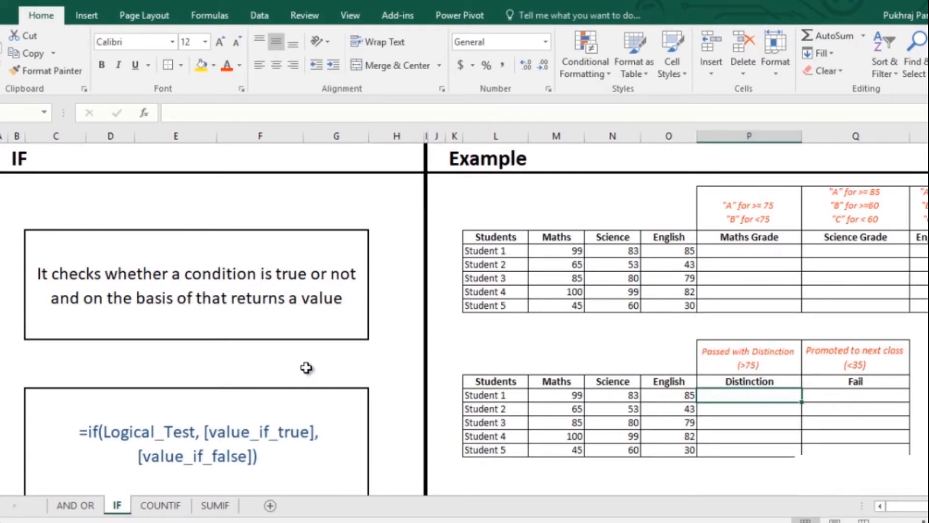
pyautogui.click(735, 250)
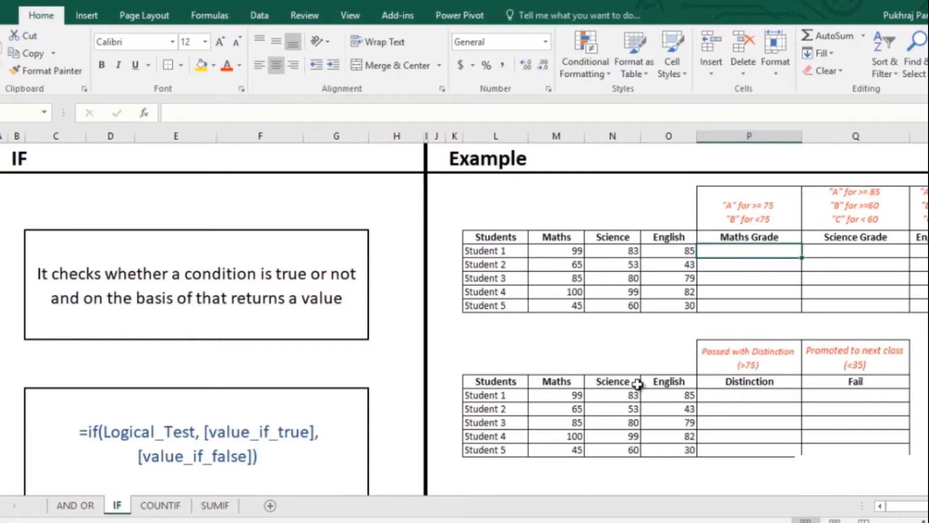
pyautogui.write('=if')
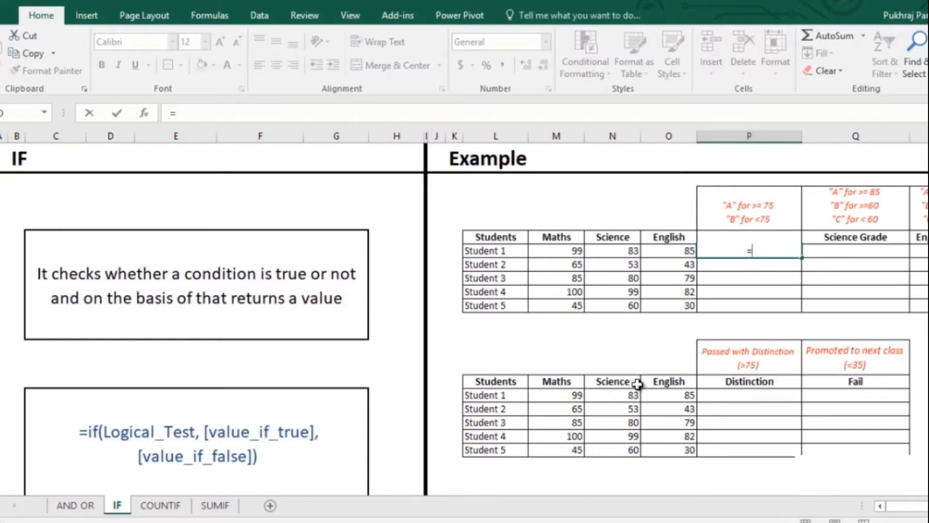
pyautogui.press('Tab')
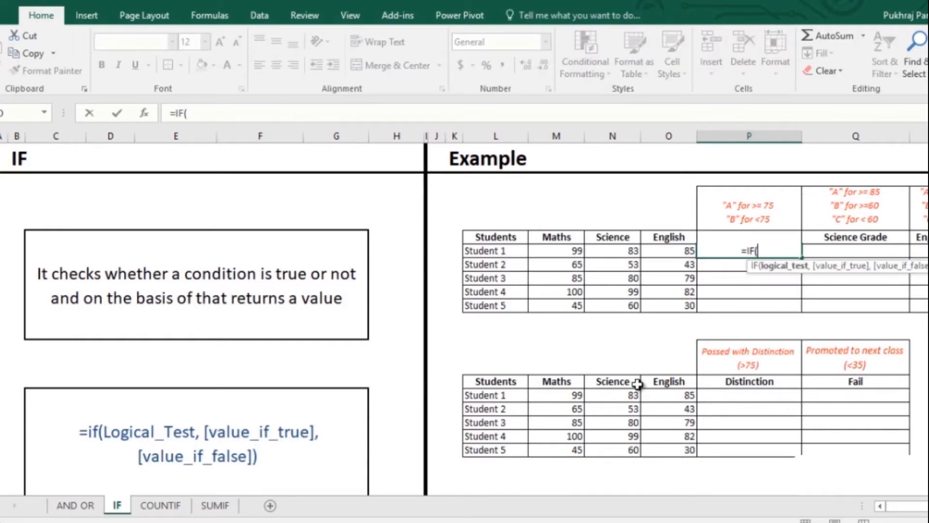
pyautogui.press('Left')
pyautogui.press('Left')
pyautogui.press('Left')
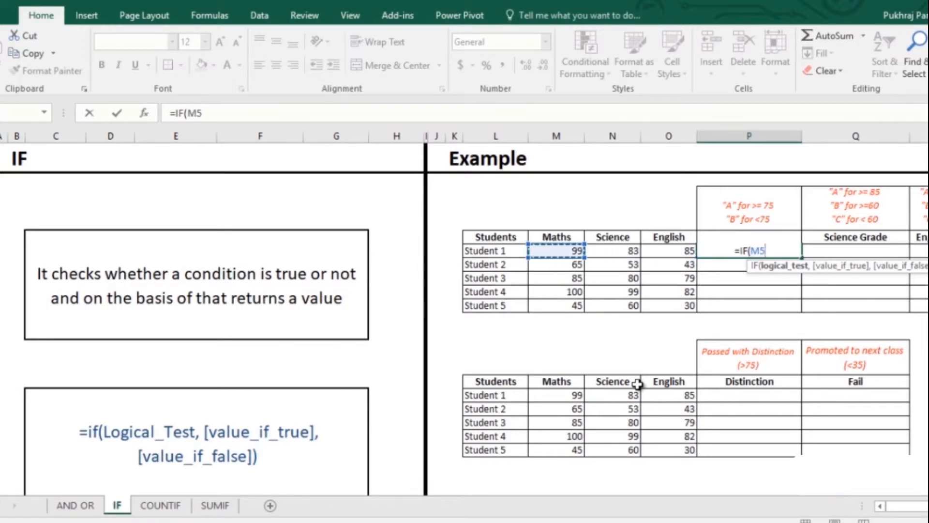
pyautogui.write('>')
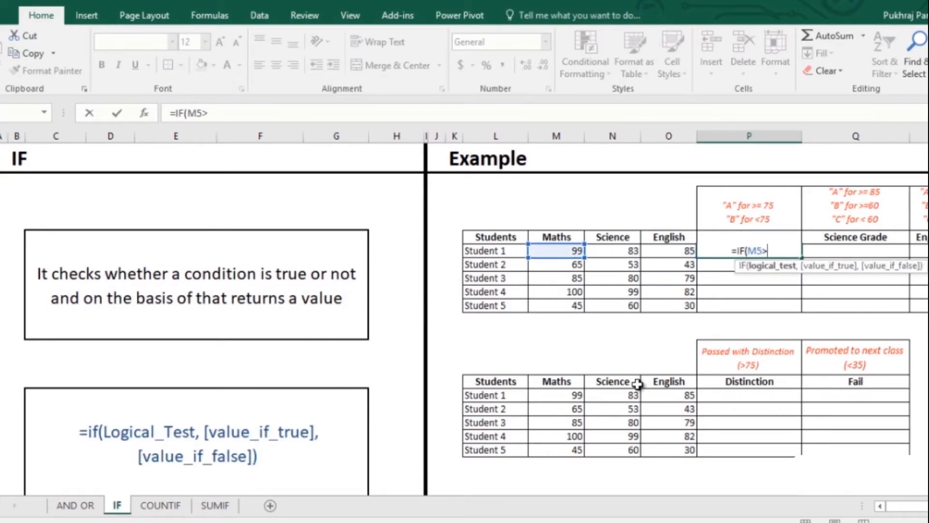
pyautogui.write('=75')
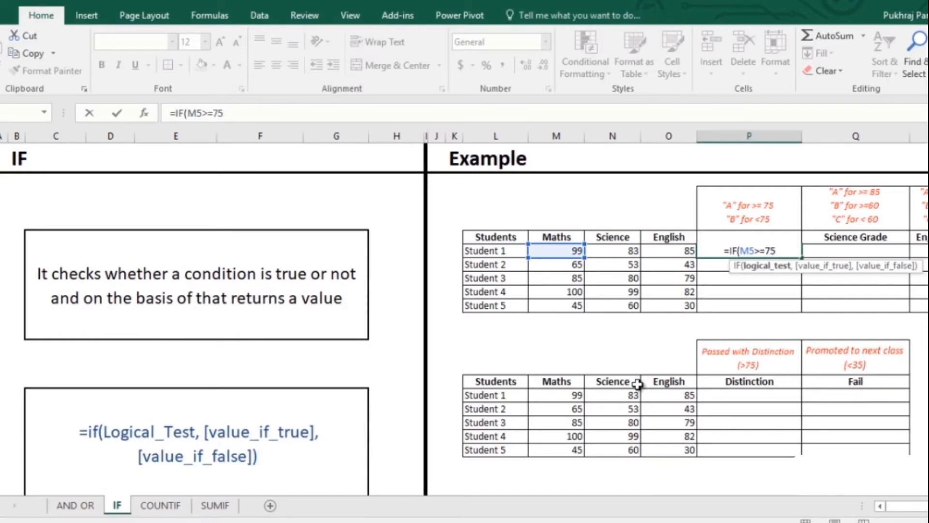
pyautogui.write(',')
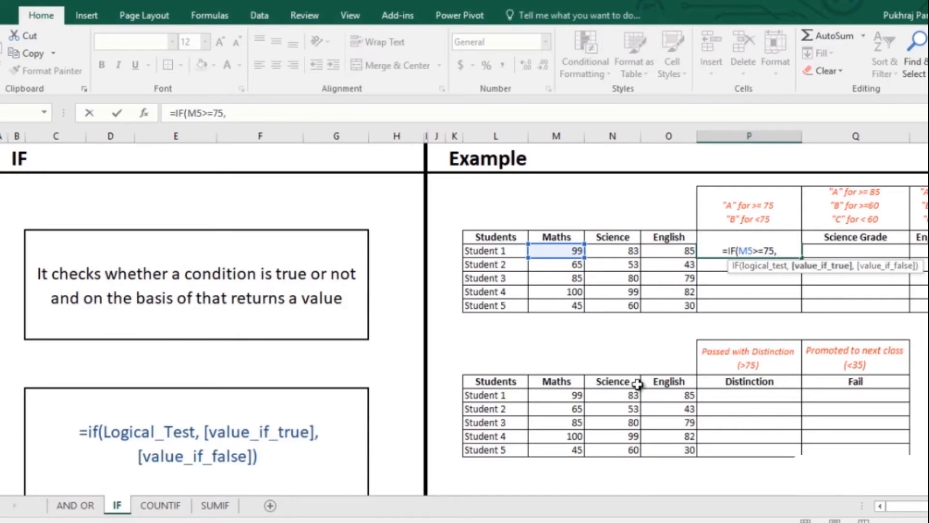
pyautogui.write('"A')
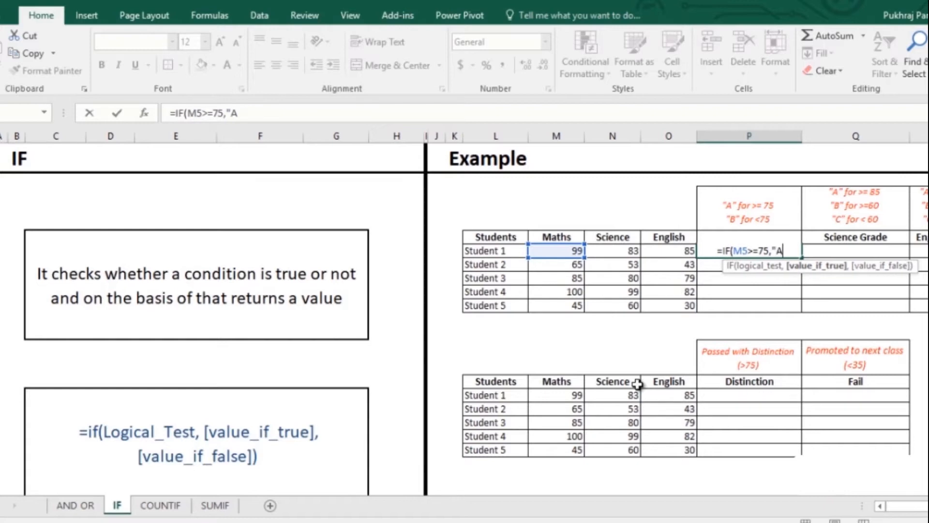
pyautogui.write('",')
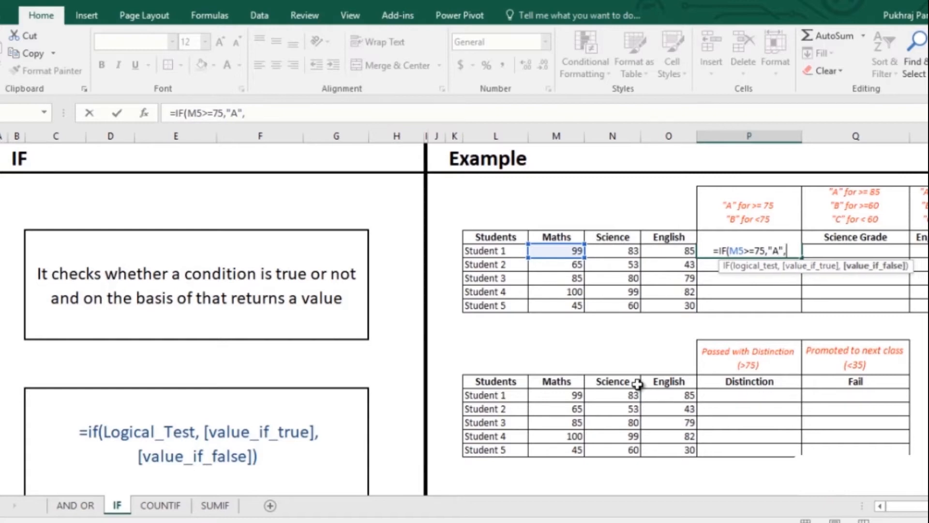
pyautogui.write('"B"')
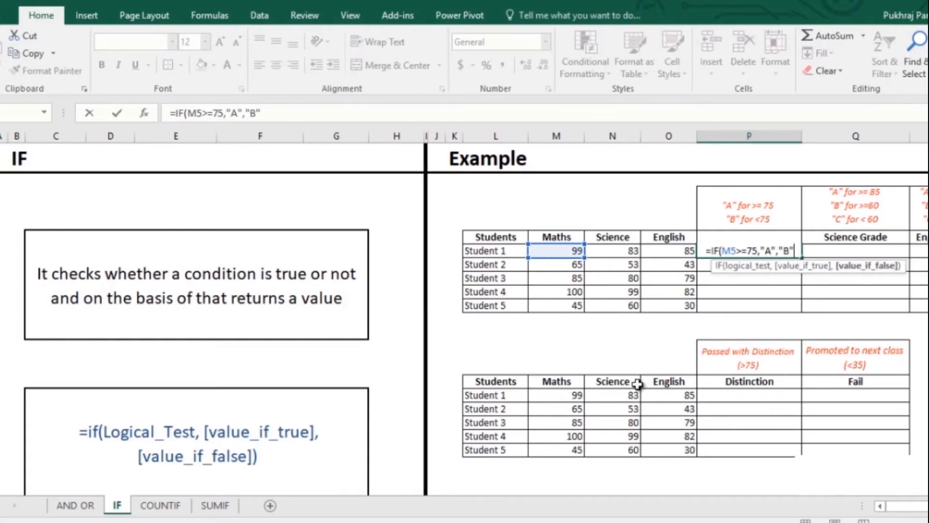
pyautogui.write(')')
pyautogui.press('Return')
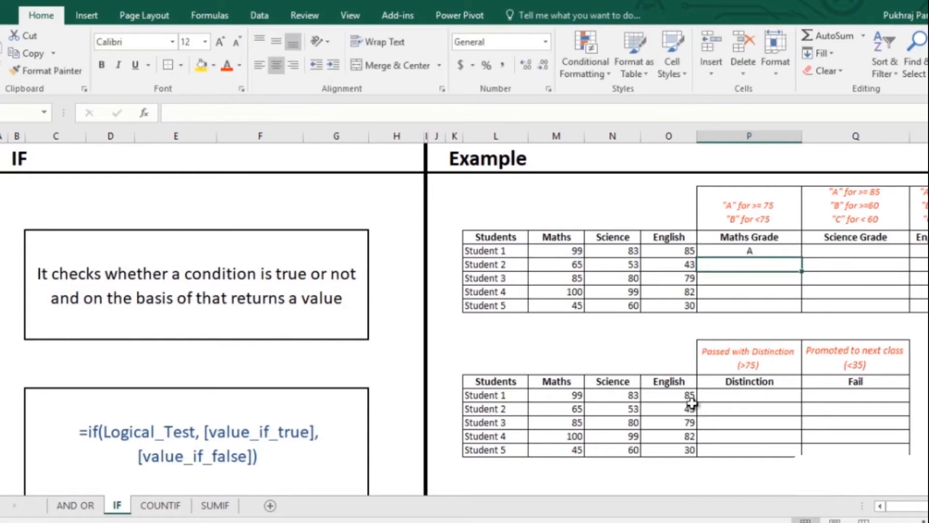
pyautogui.click(768, 252)
pyautogui.doubleClick(801, 257)
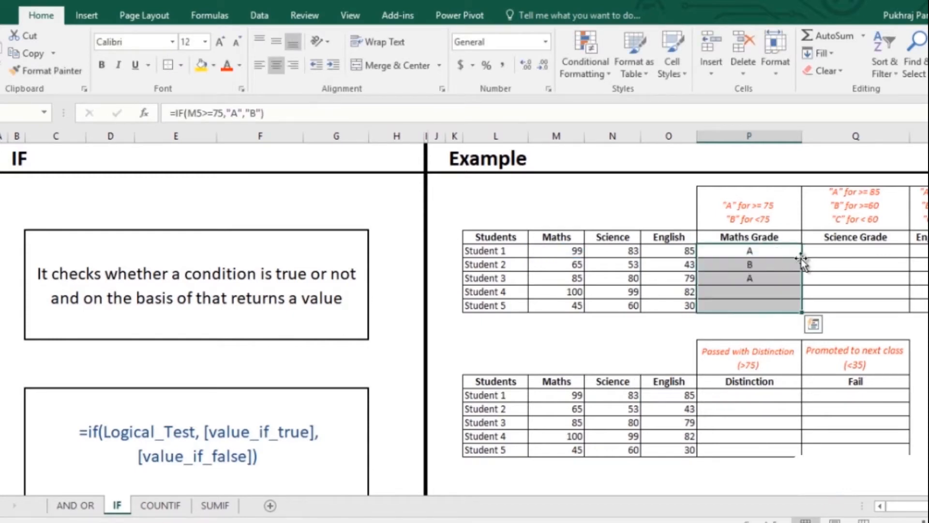
# Start Student 1's Science Grade formula in cell Q5 with =IF(N5>=85,"A", leaving the false value open.
pyautogui.click(872, 247)
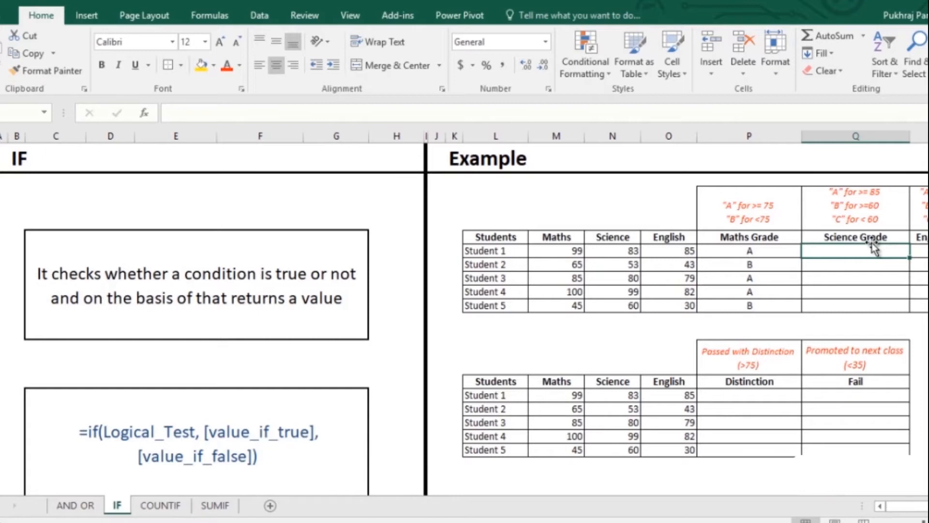
pyautogui.write('=if')
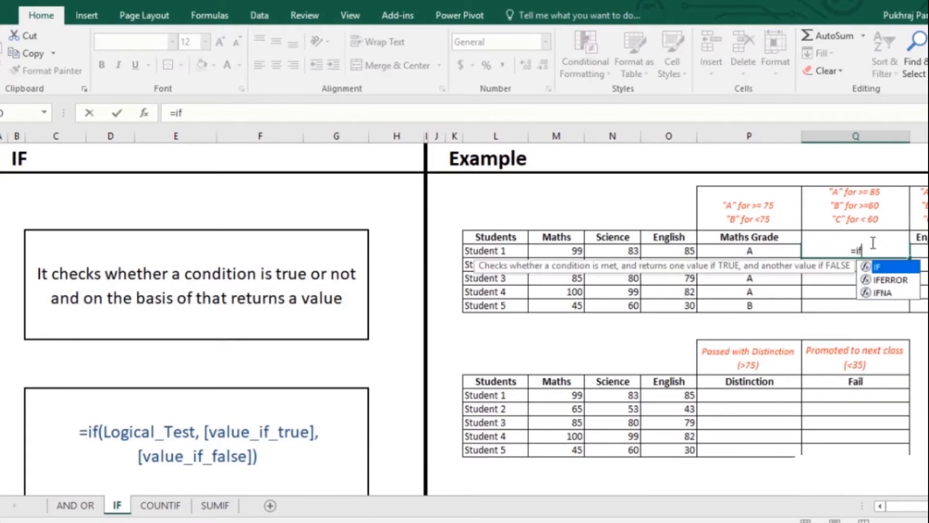
pyautogui.press('Tab')
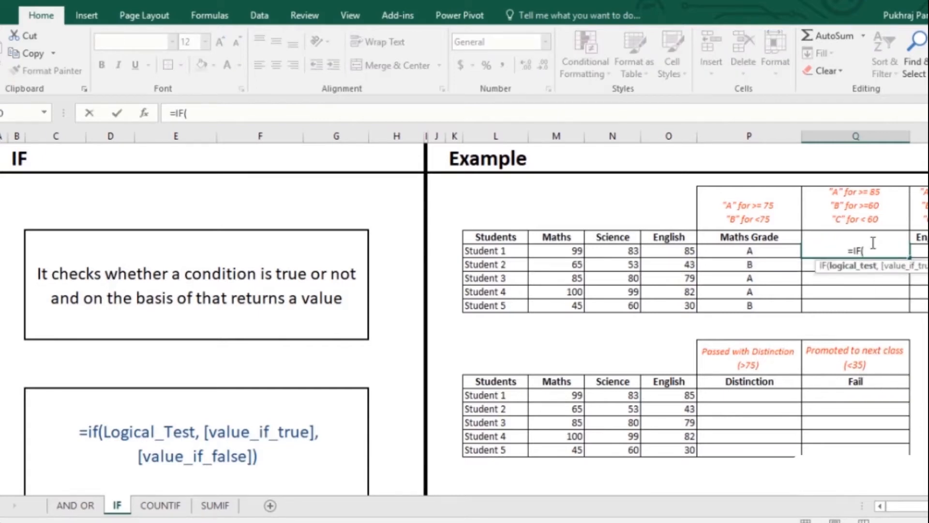
pyautogui.press('Left')
pyautogui.press('Left')
pyautogui.press('Left')
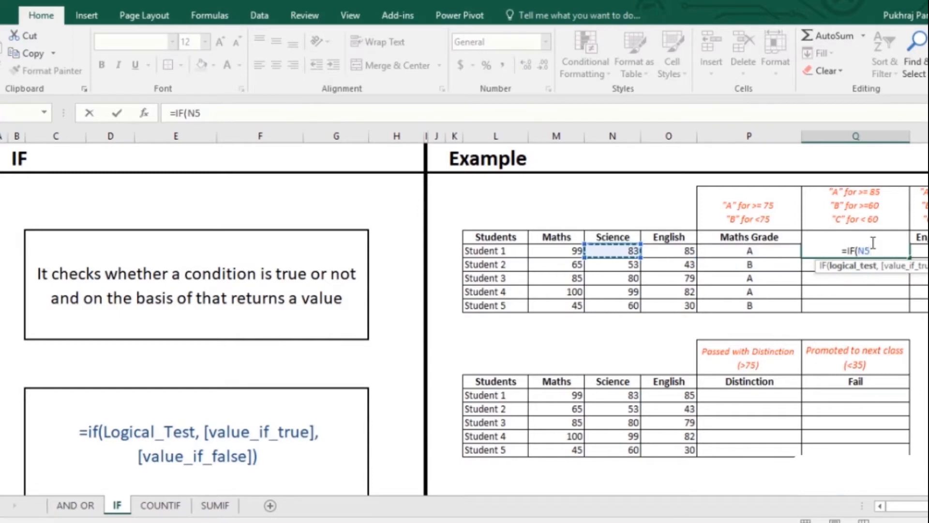
pyautogui.write('>')
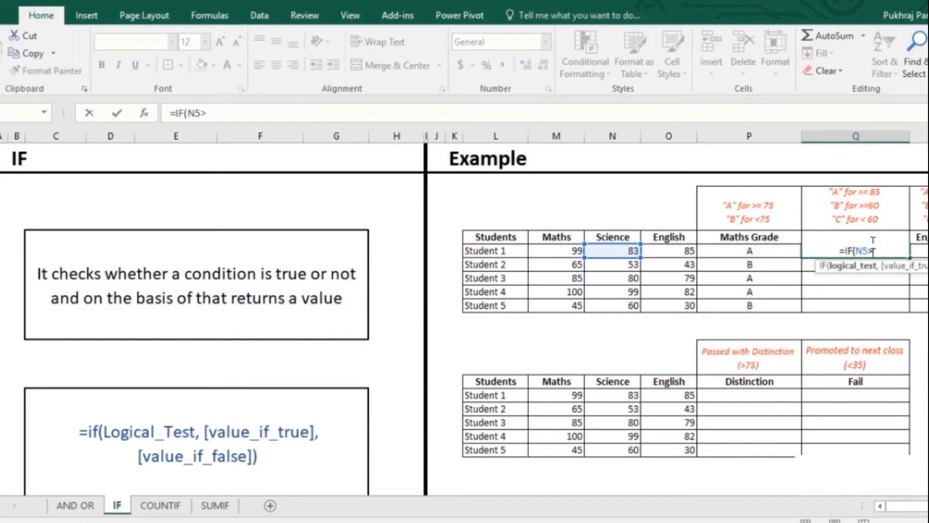
pyautogui.write('=')
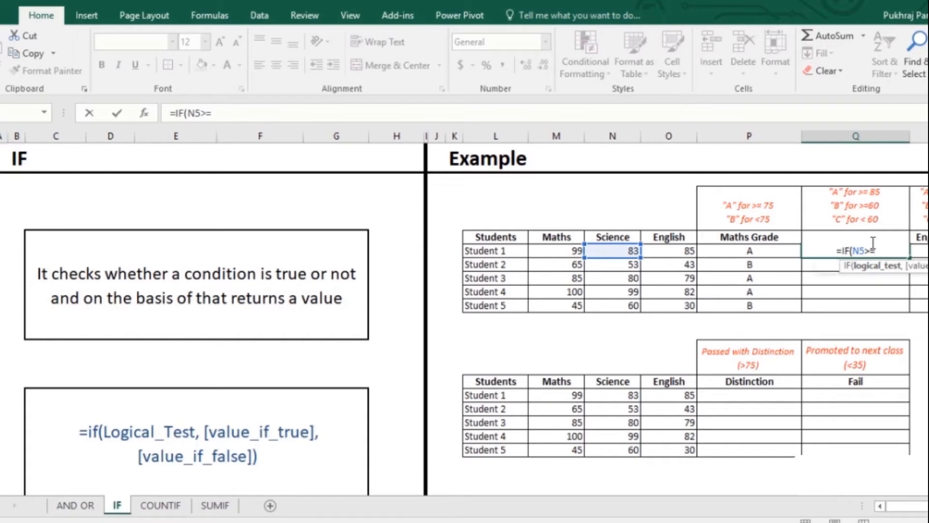
pyautogui.write('85,"A')
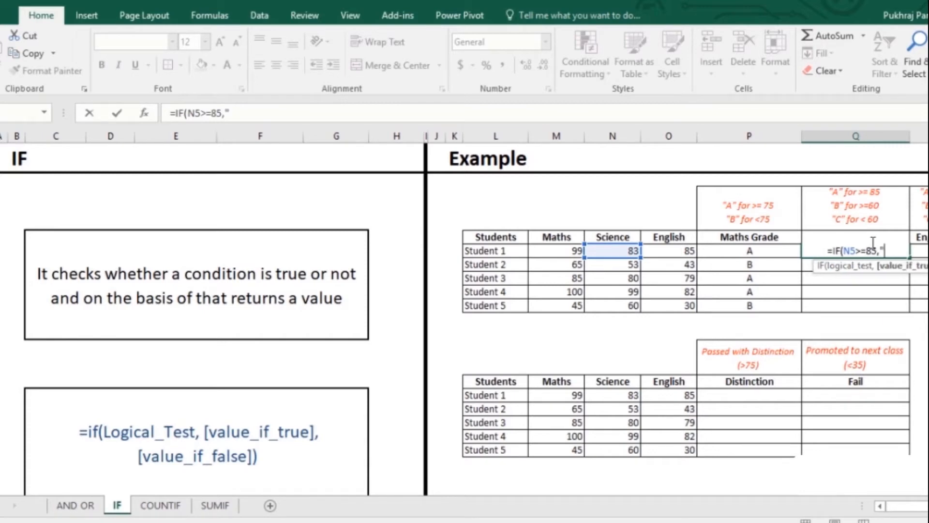
pyautogui.write('",')
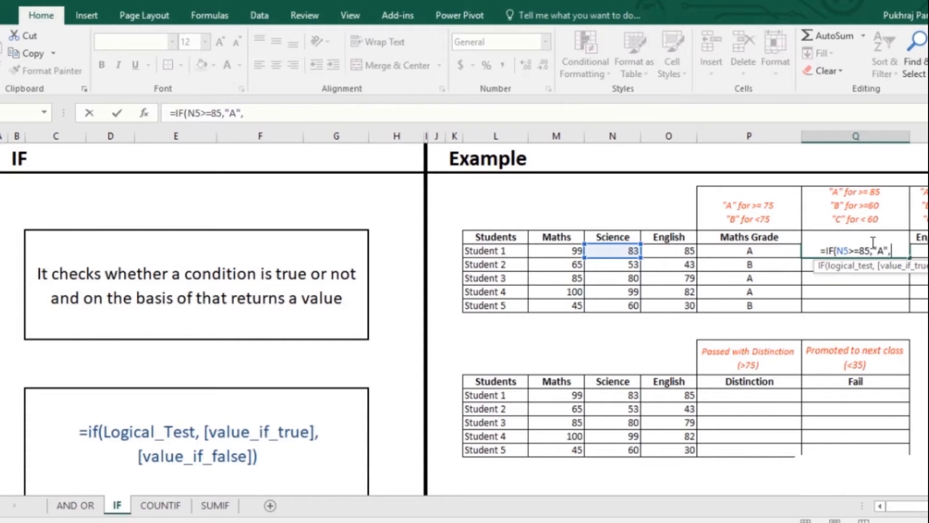
# Complete the Science Grade formula with the nested IF(N5<60,"C","B") and fill it down through Student 5.
pyautogui.write('if')
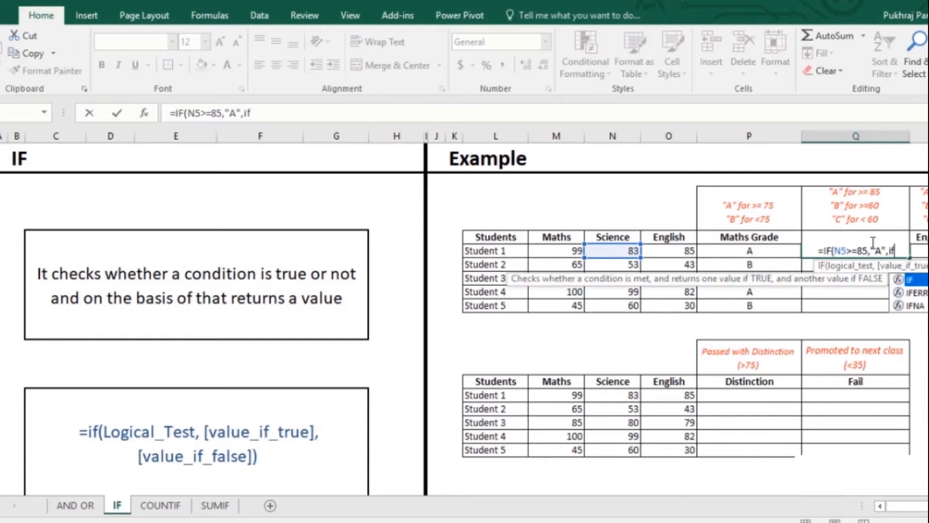
pyautogui.press('Tab')
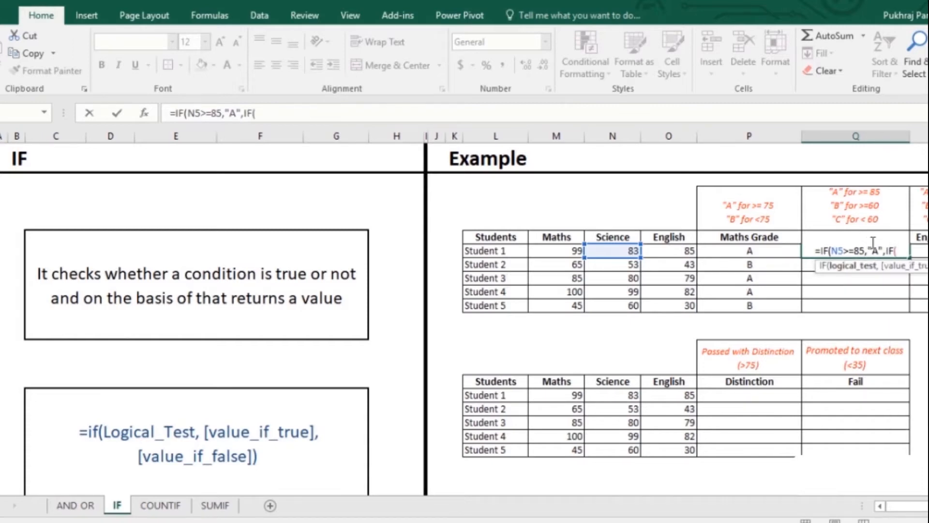
pyautogui.press('Left')
pyautogui.press('Left')
pyautogui.press('Left')
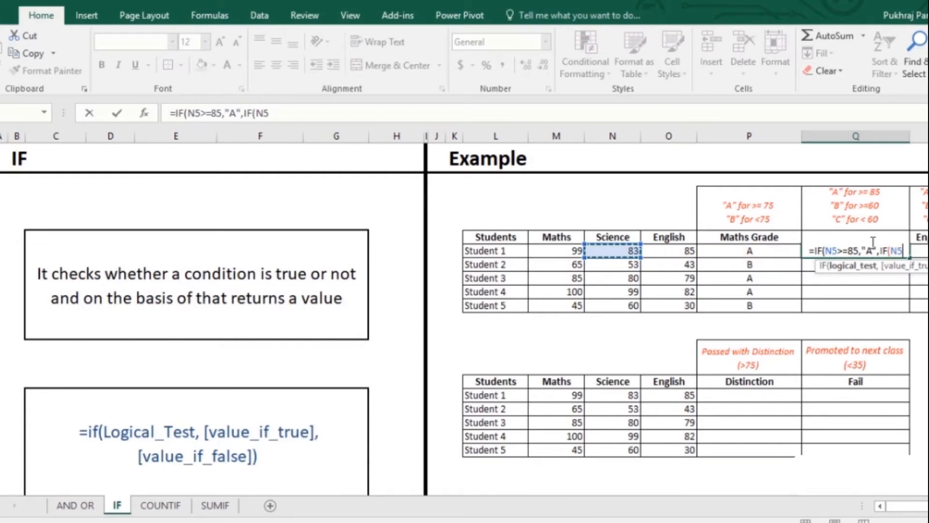
pyautogui.write('<')
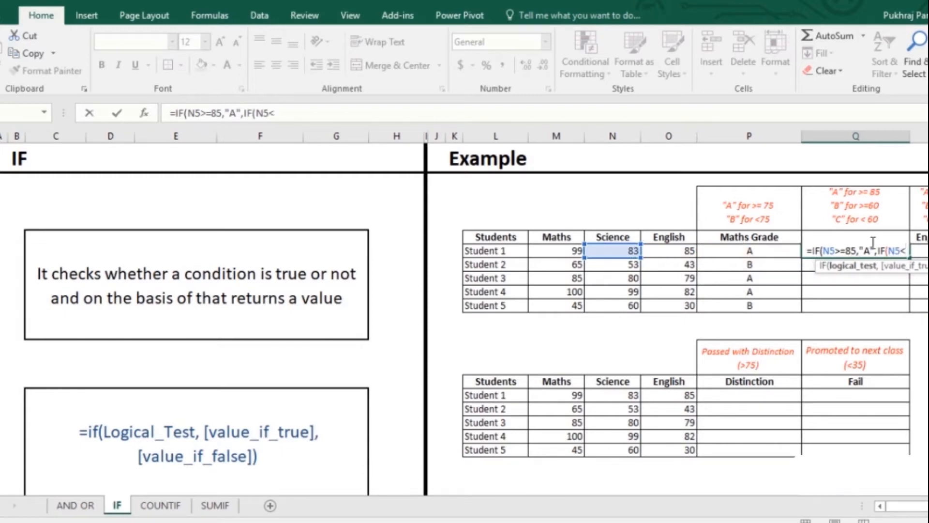
pyautogui.write('60')
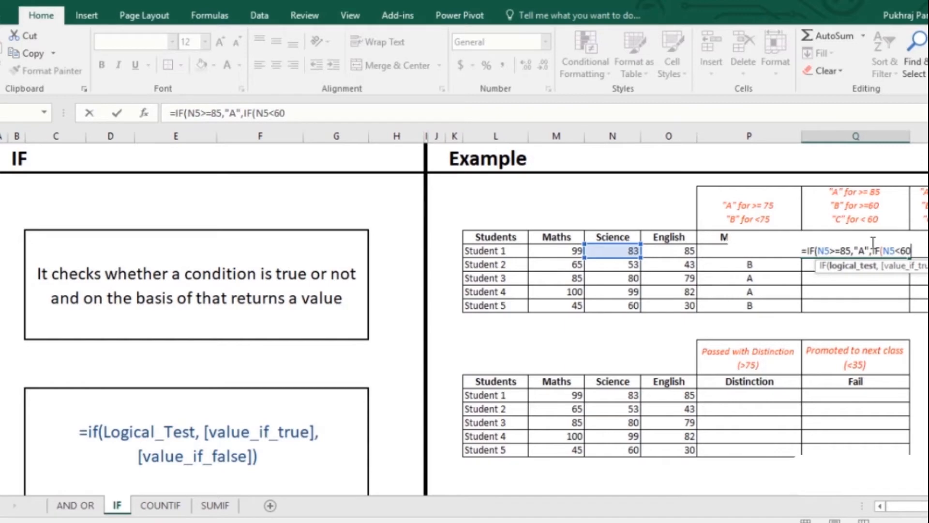
pyautogui.write(',"C')
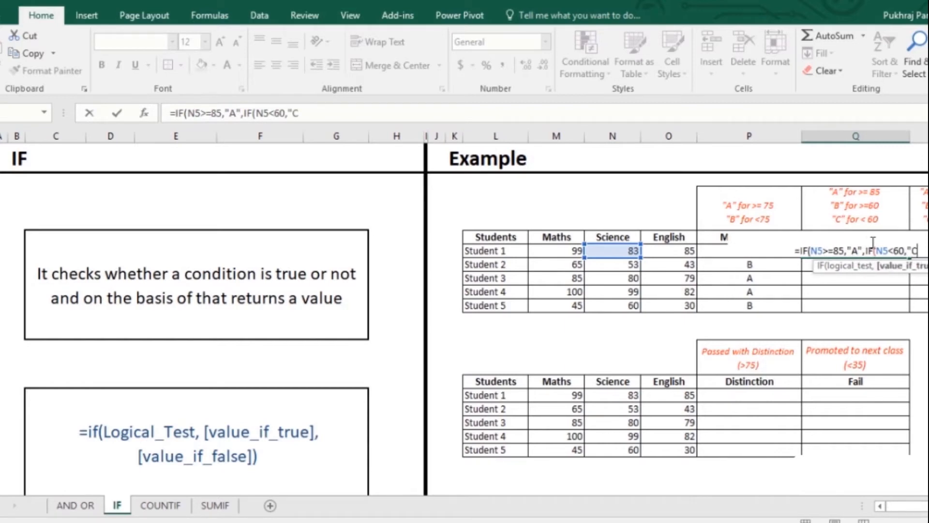
pyautogui.write('","B')
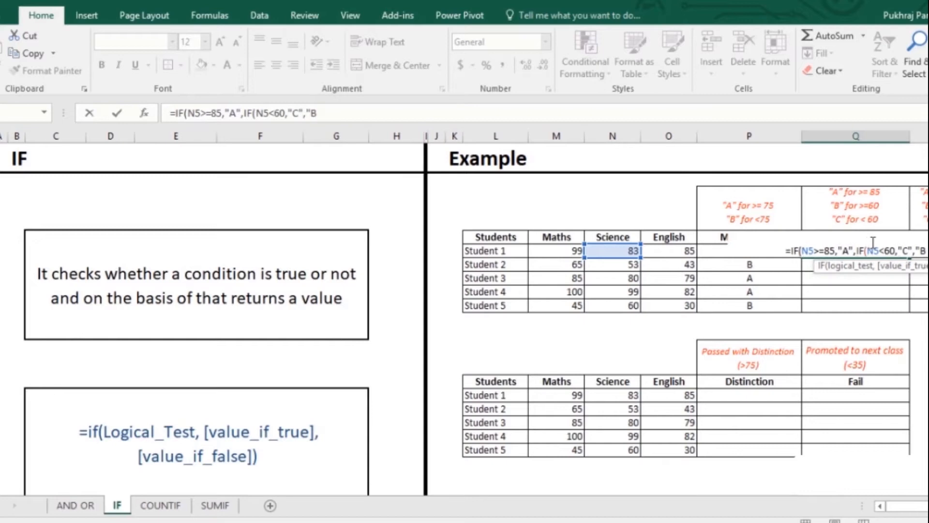
pyautogui.write('"))')
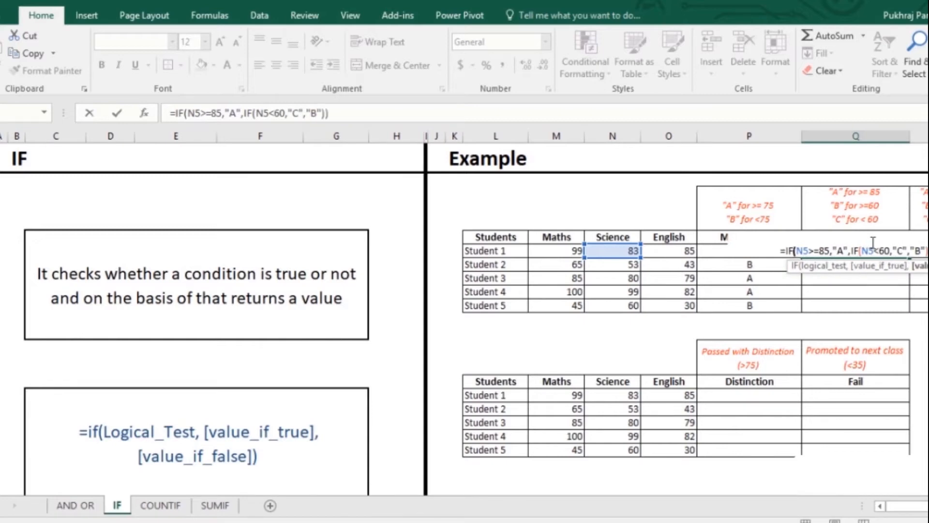
pyautogui.press('Return')
pyautogui.click(871, 250)
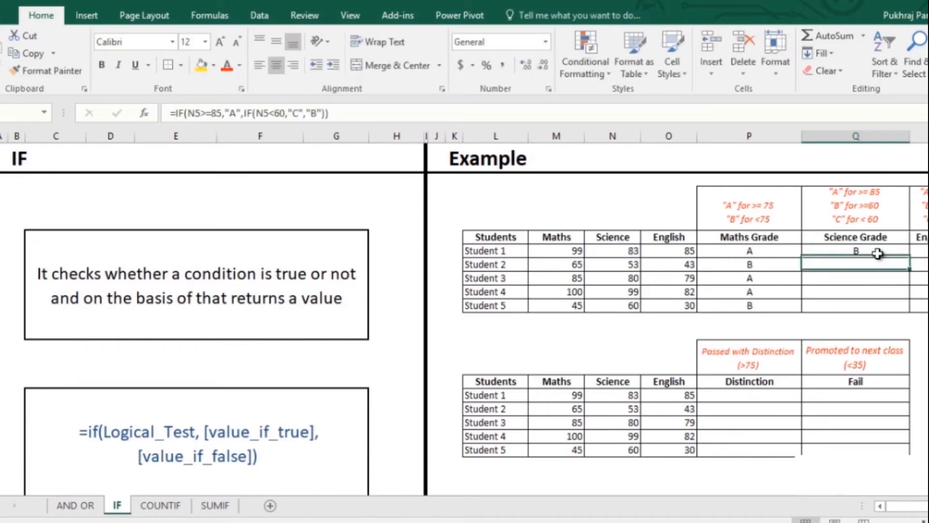
pyautogui.doubleClick(909, 261)
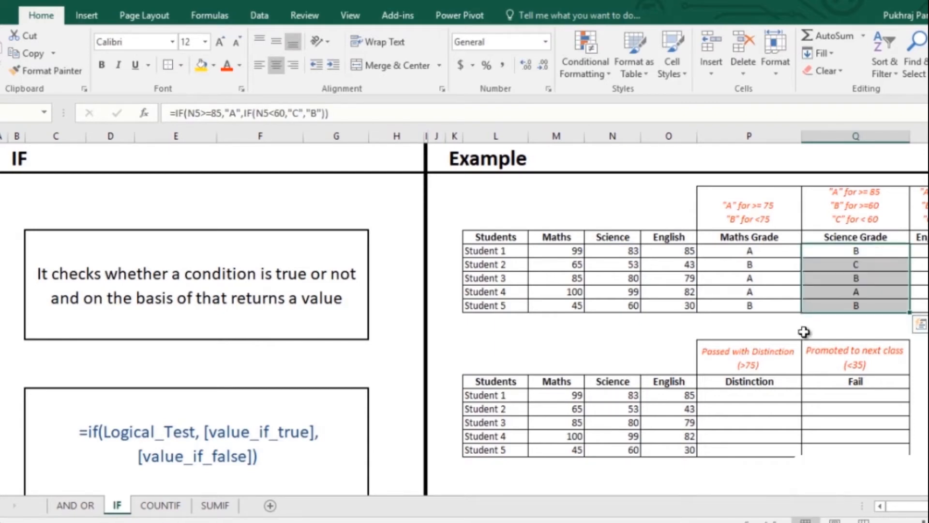
# Start Student 1's Distinction formula in cell P14 with =IF(AND(O14>75, testing the English mark first.
pyautogui.click(757, 397)
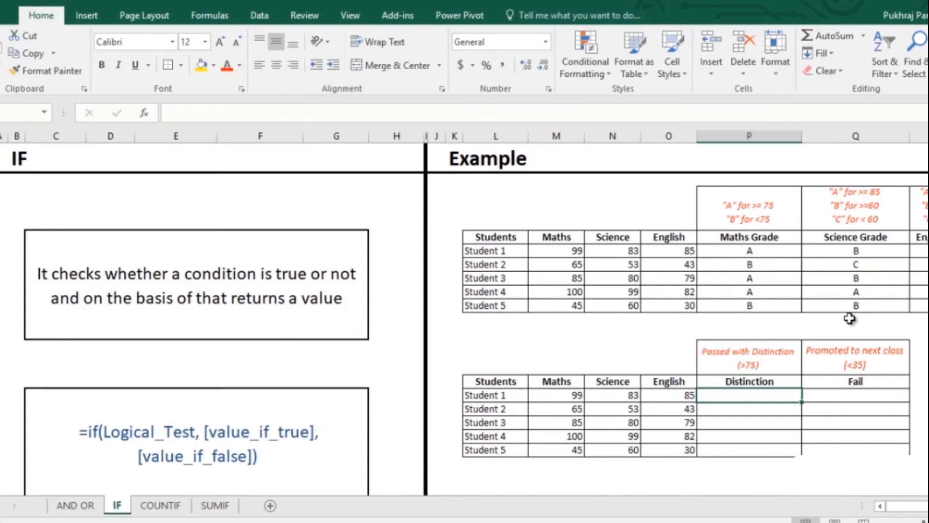
pyautogui.write('=')
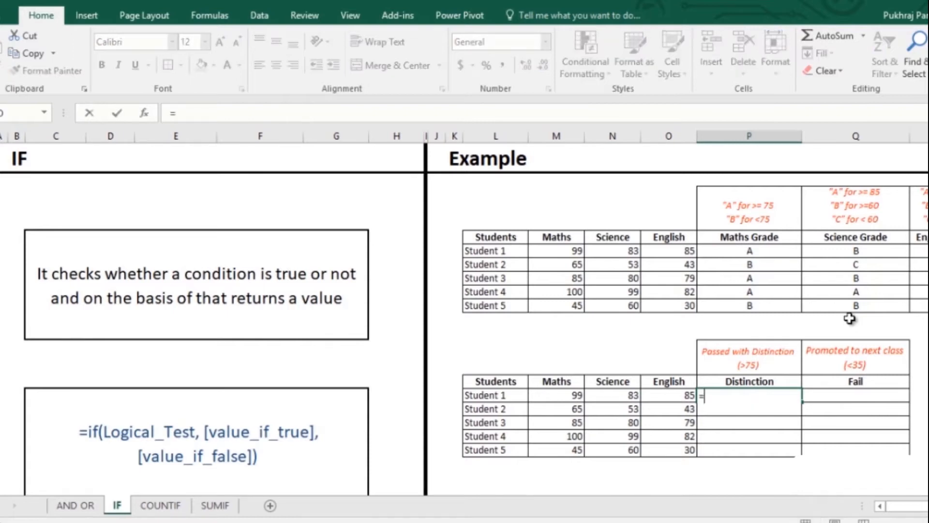
pyautogui.write('if')
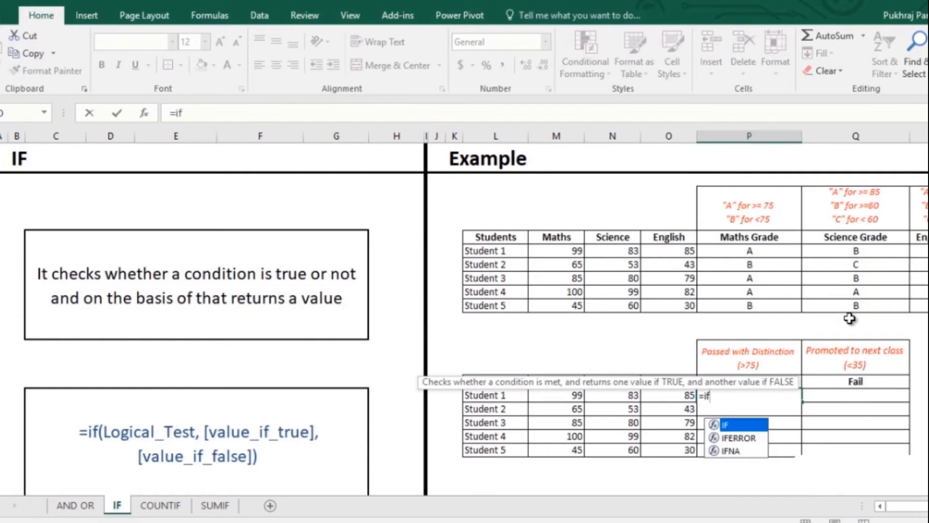
pyautogui.press('Tab')
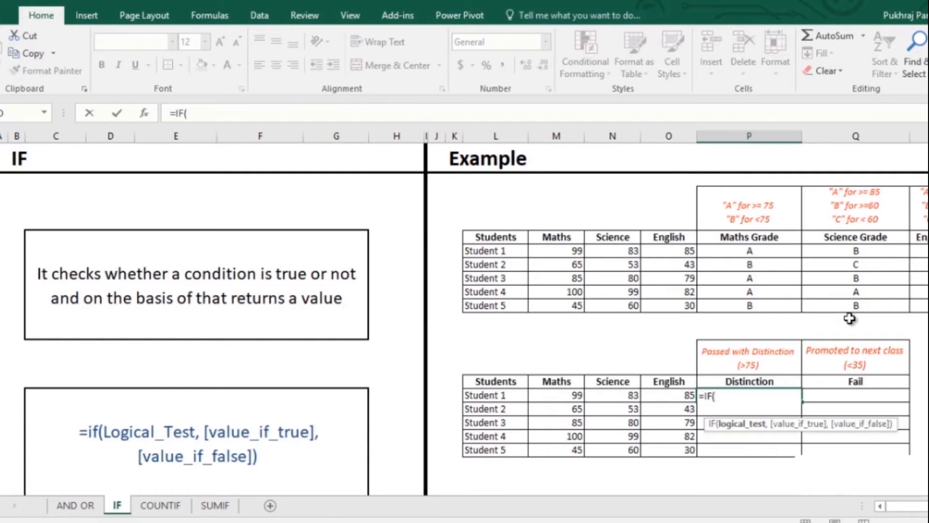
pyautogui.write('and')
pyautogui.press('Tab')
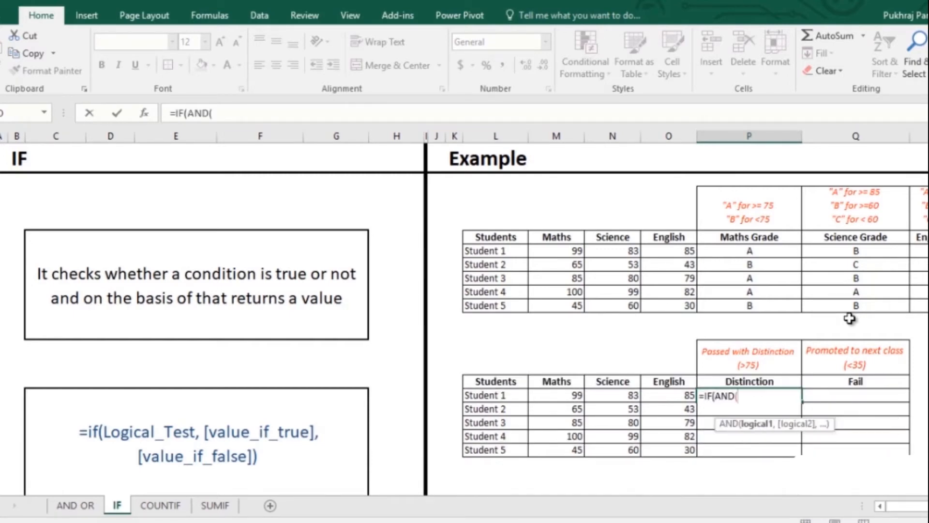
pyautogui.press('Left')
pyautogui.press('Left')
pyautogui.press('Right')
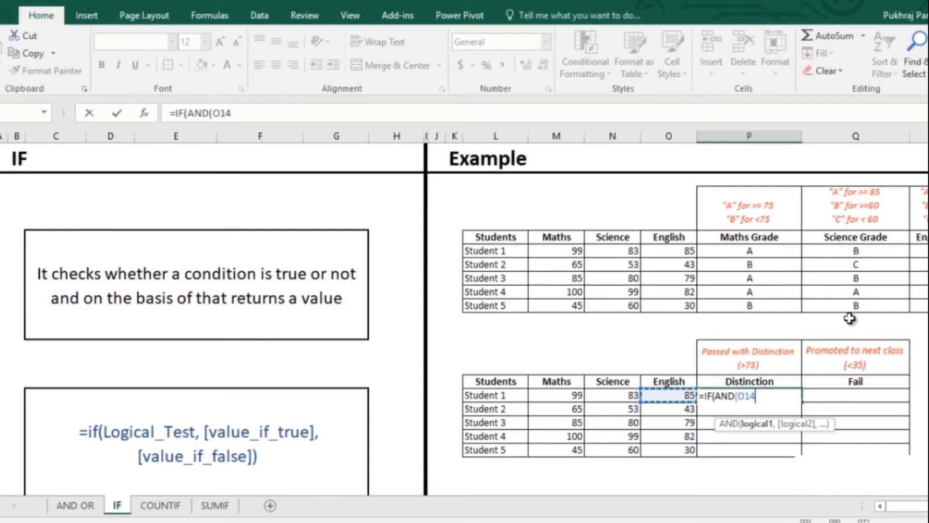
pyautogui.write('>75')
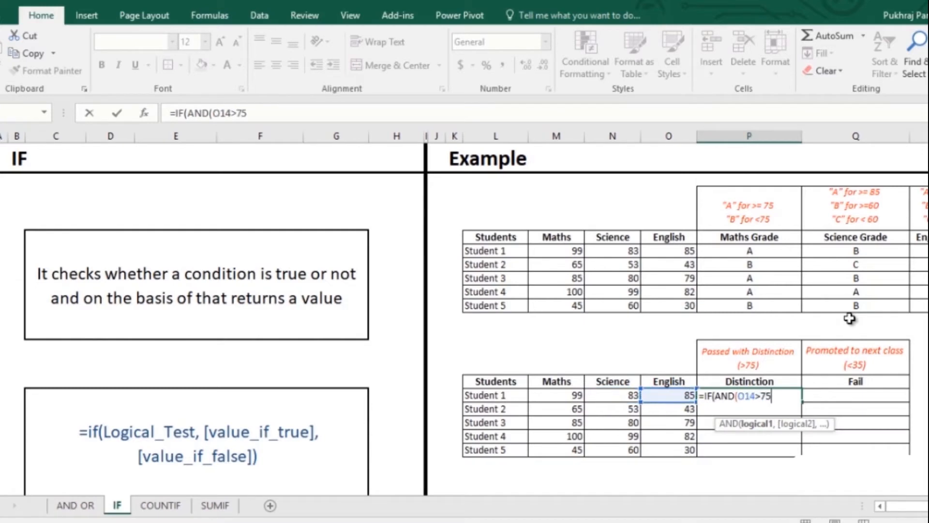
pyautogui.write(',')
# Add the Science and Maths conditions N14>75 and M14>75 to the Distinction formula and close the AND test.
pyautogui.press('Left')
pyautogui.press('Left')
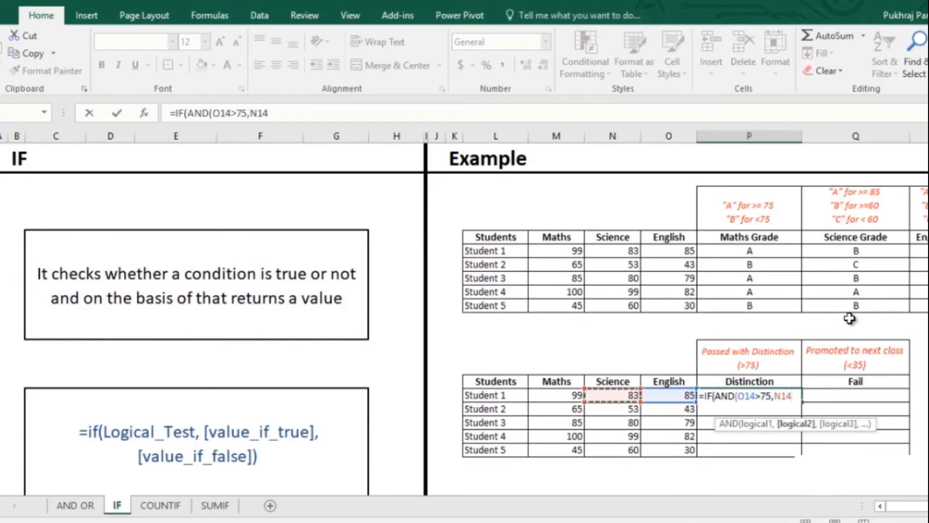
pyautogui.write('>75,')
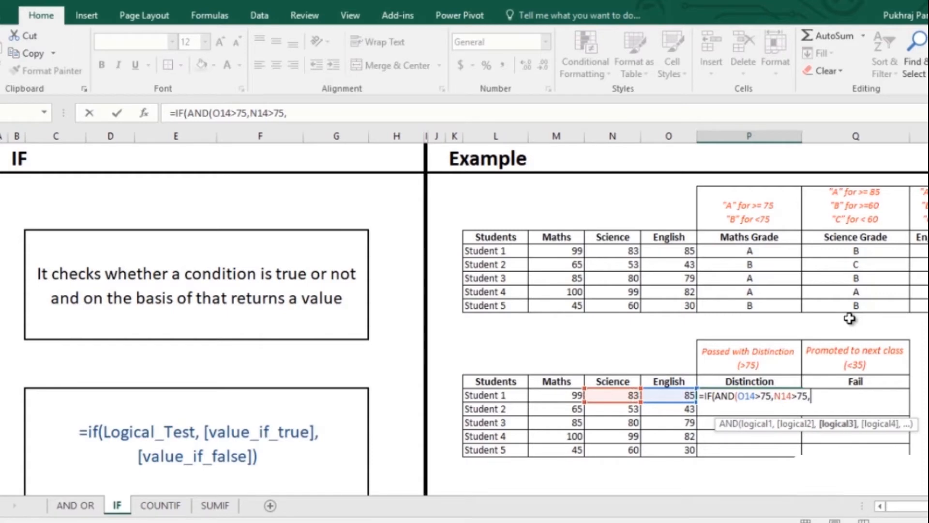
pyautogui.press('Left')
pyautogui.press('Left')
pyautogui.press('Left')
pyautogui.write('>')
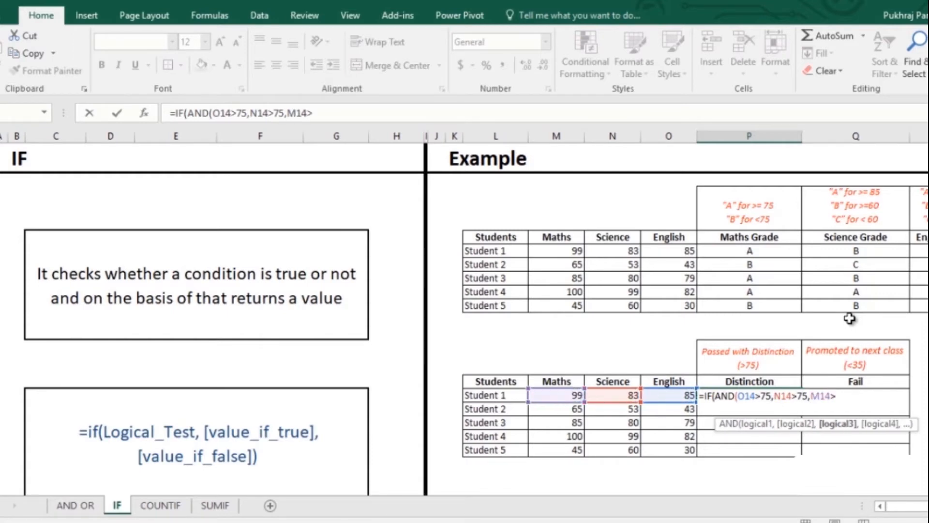
pyautogui.write('75),')
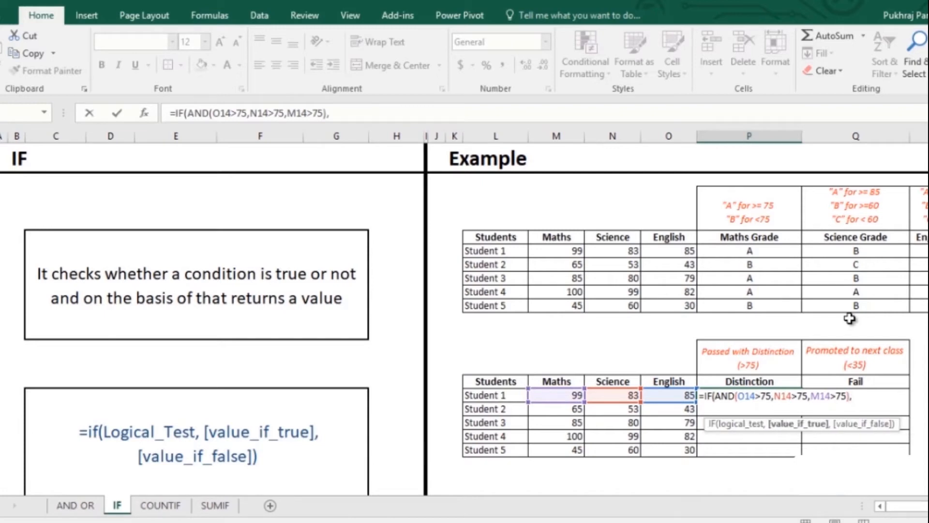
pyautogui.write('"Passed with Distinction')
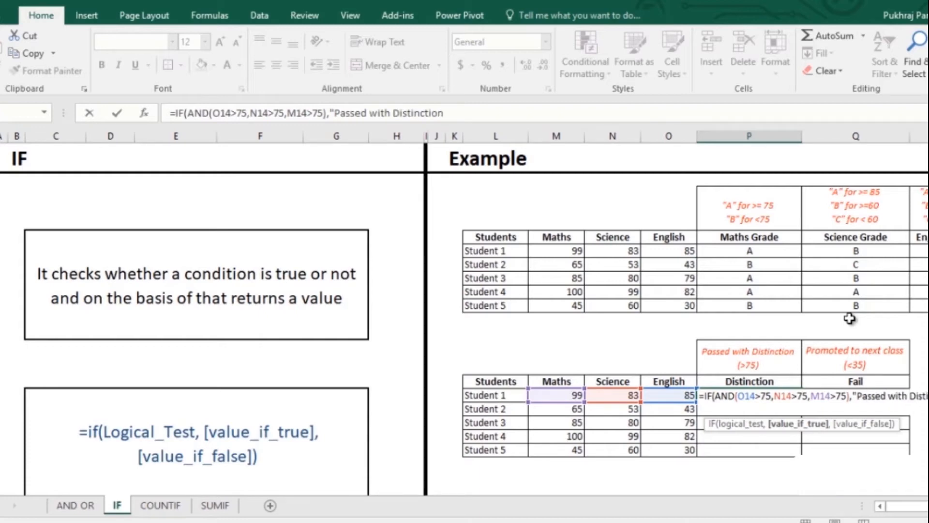
pyautogui.write('",""')
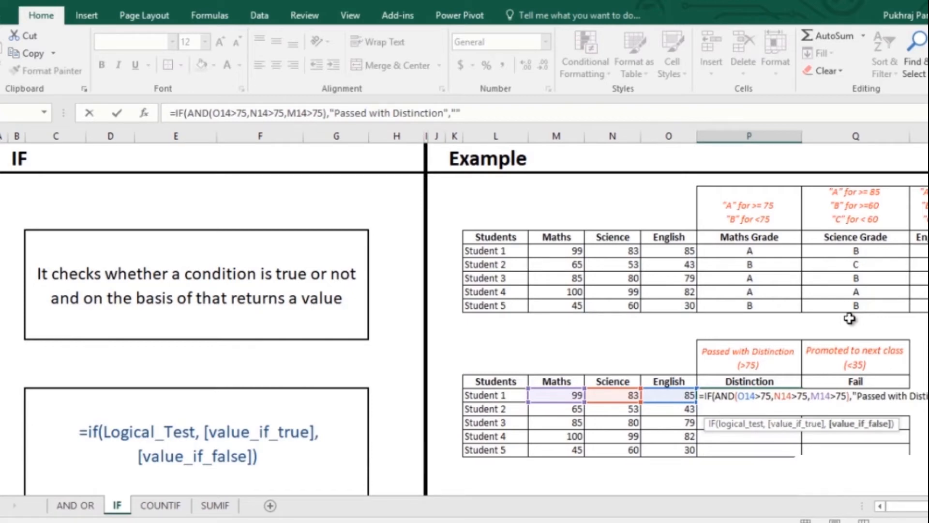
pyautogui.write(')')
# Complete the Distinction formula with "Passed with Distinction" if true and "" if false, and fill it down through Student 5.
pyautogui.press('Return')
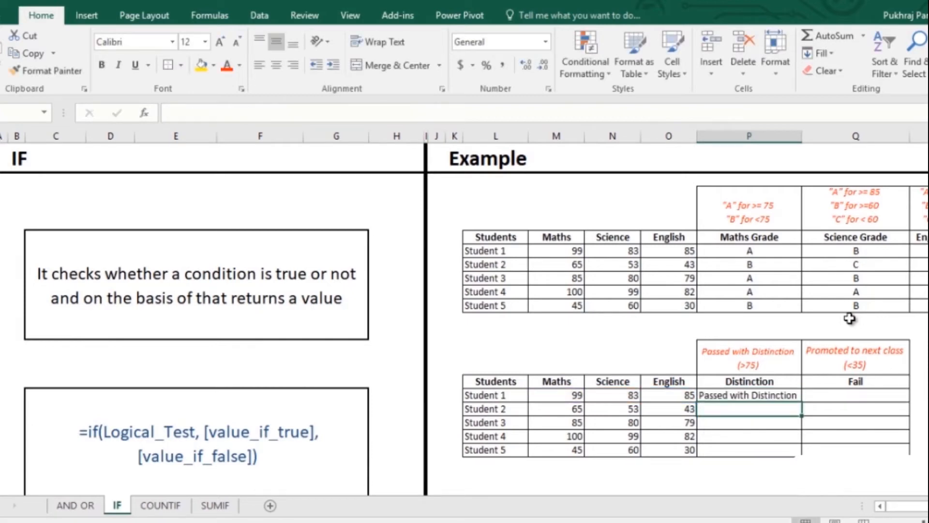
pyautogui.click(779, 396)
pyautogui.doubleClick(802, 402)
pyautogui.click(771, 412)
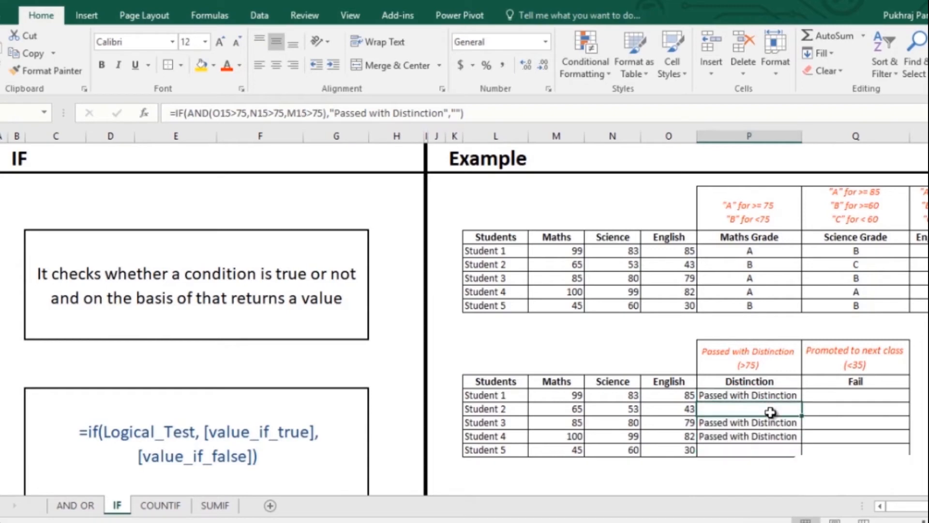
# Start Student 1's Fail formula in cell Q14 with an IF and OR test on the English mark, O14<35.
pyautogui.click(861, 396)
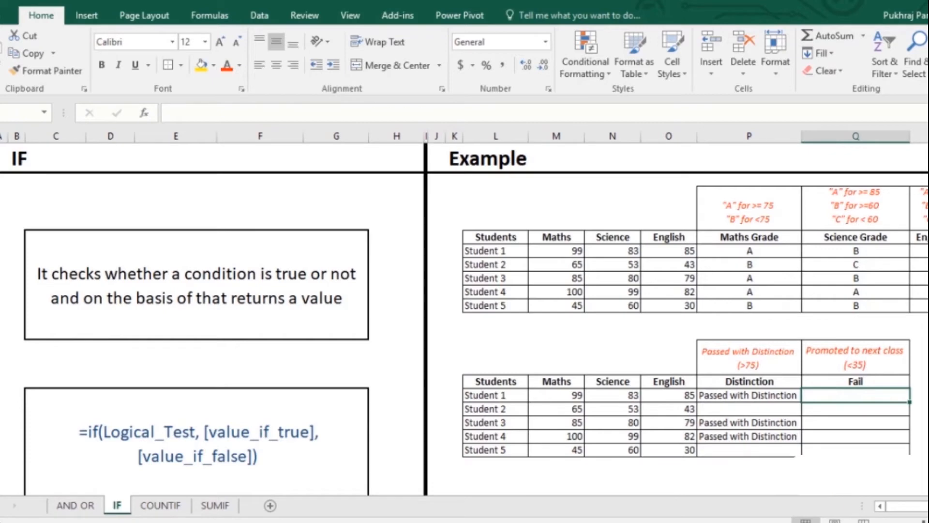
pyautogui.write('=')
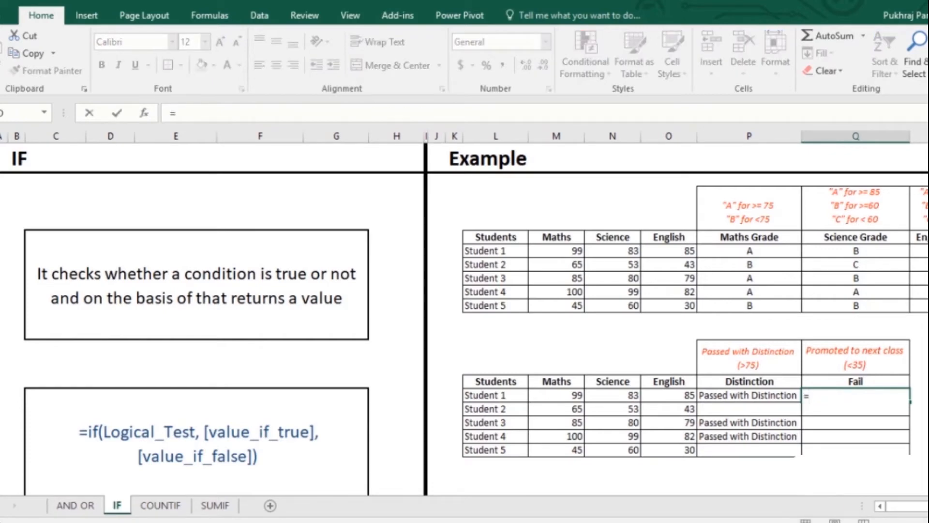
pyautogui.write('if')
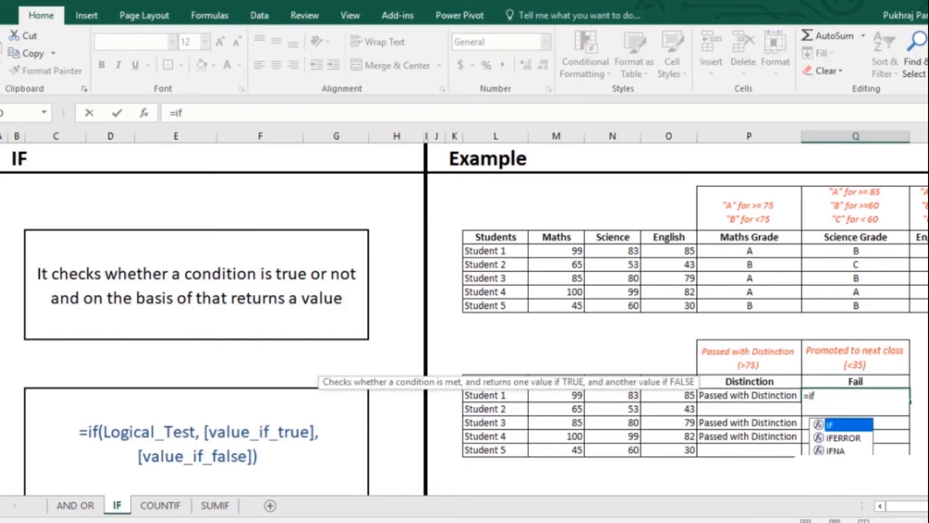
pyautogui.press('Tab')
pyautogui.write('or')
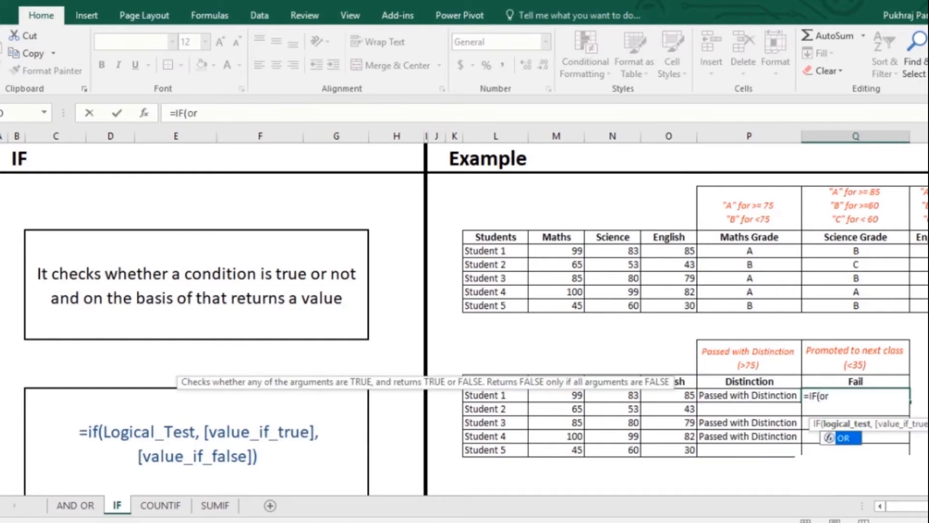
pyautogui.press('Tab')
pyautogui.write('(')
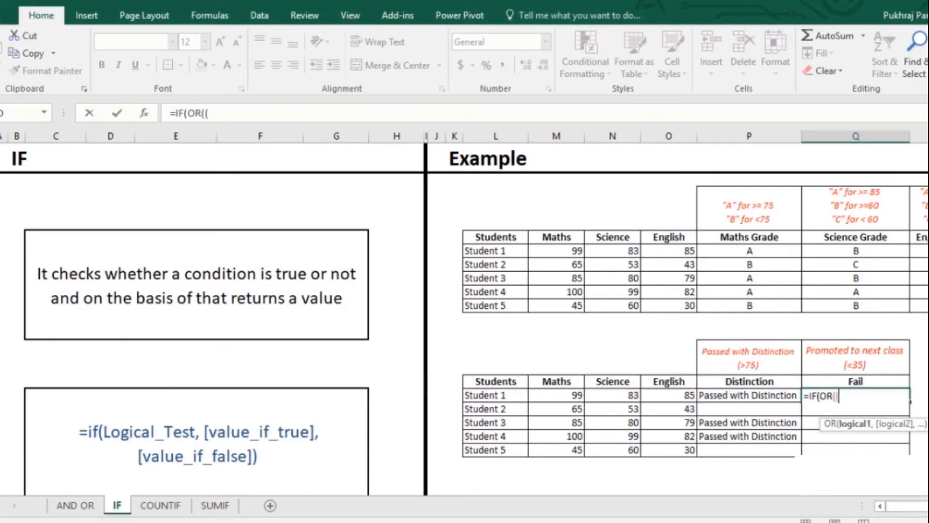
pyautogui.press('Left')
pyautogui.press('Left')
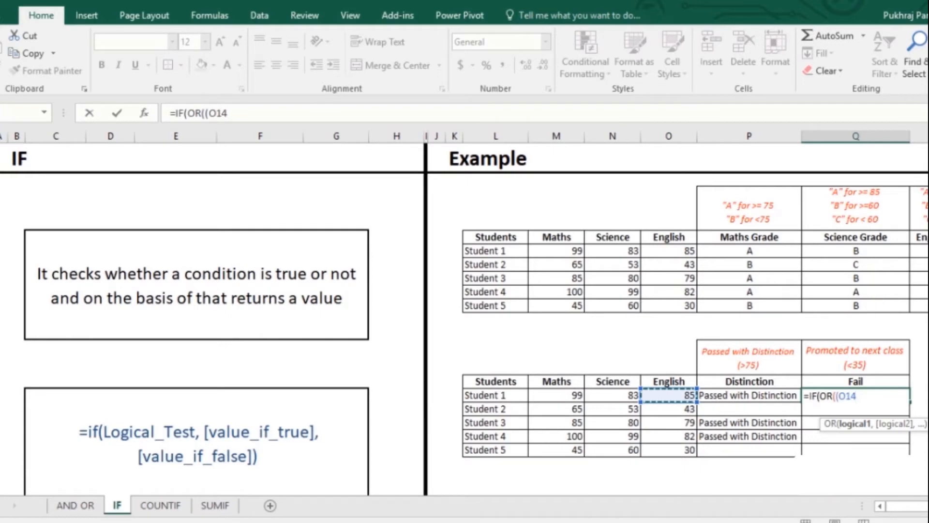
pyautogui.write('<35')
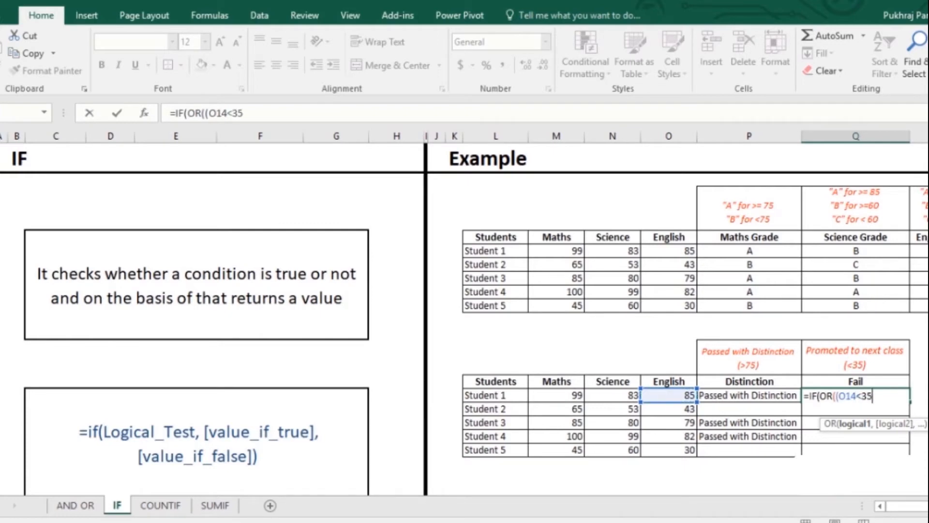
pyautogui.write(',')
# Add the Science and Maths conditions N14<35 and M14<35 to the OR test in the Fail formula.
pyautogui.press('Left')
pyautogui.press('Left')
pyautogui.press('Left')
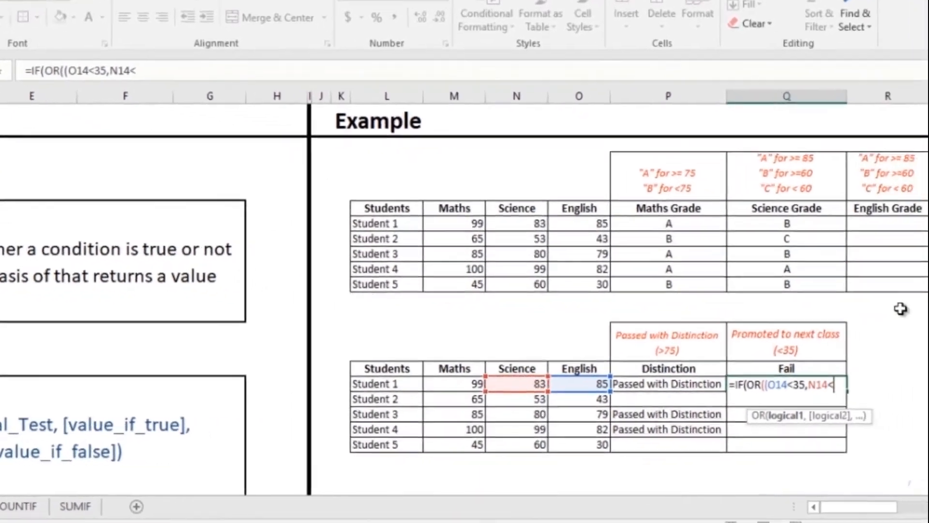
pyautogui.write('<35')
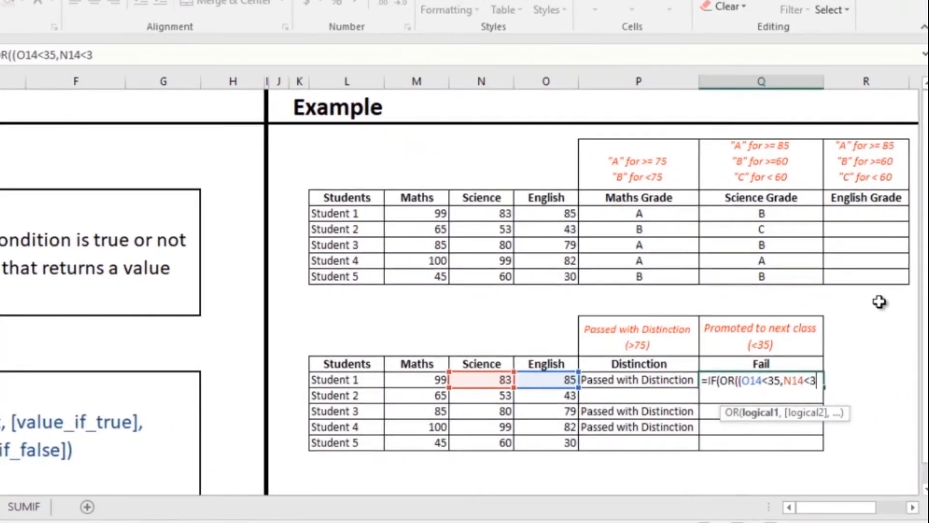
pyautogui.write(',')
pyautogui.press('Left')
pyautogui.press('Left')
pyautogui.press('Left')
pyautogui.press('Left')
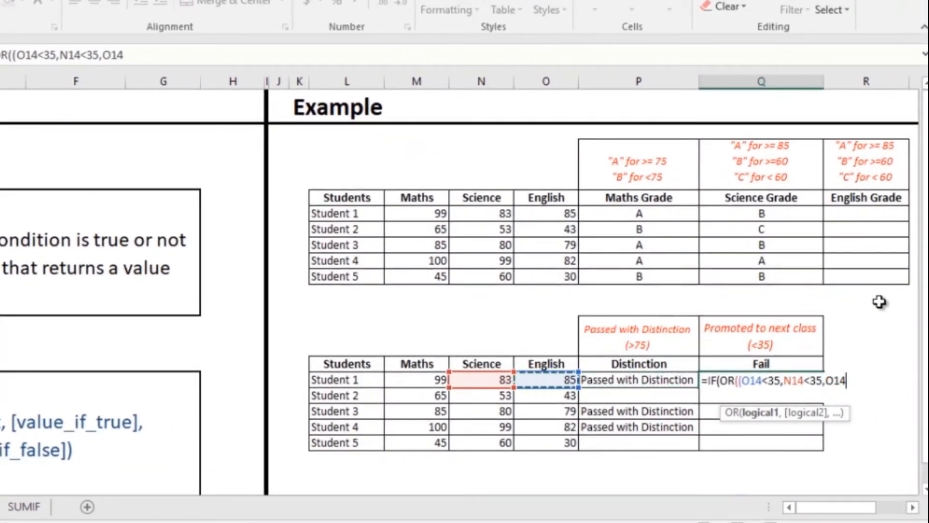
# Complete the Fail formula with "Failed" if true and "Promoted to next class" if false, and fill it down through Student 5.
pyautogui.write('<35')
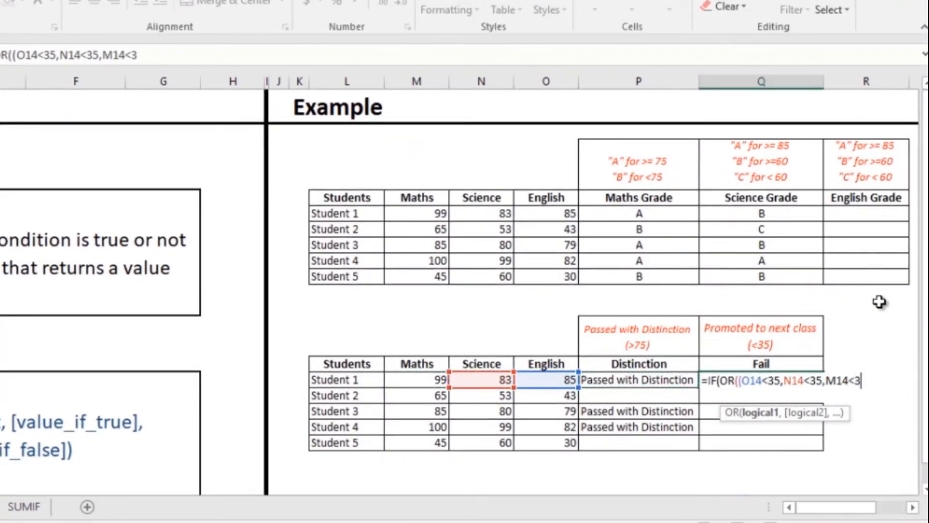
pyautogui.write(',"')
pyautogui.press('BackSpace')
pyautogui.press('BackSpace')
pyautogui.write('),"Fa')
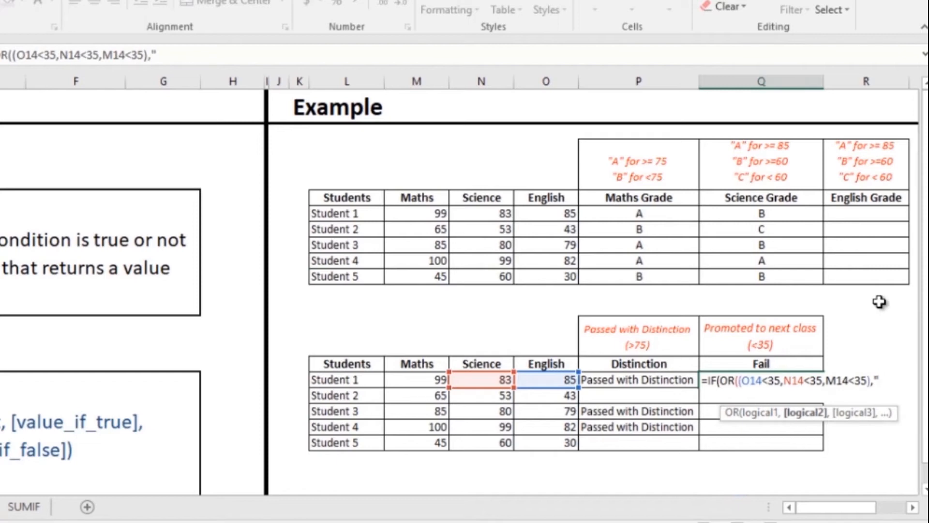
pyautogui.write('iled",')
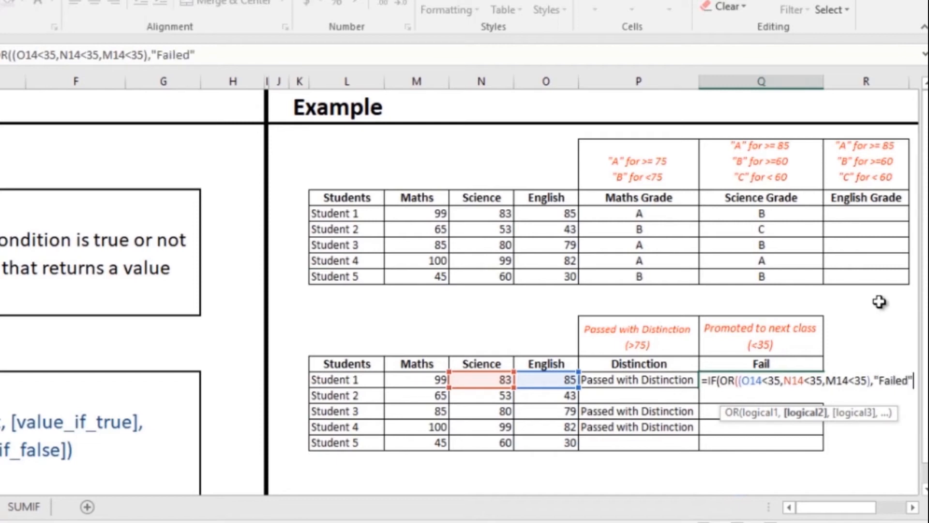
pyautogui.write('"P')
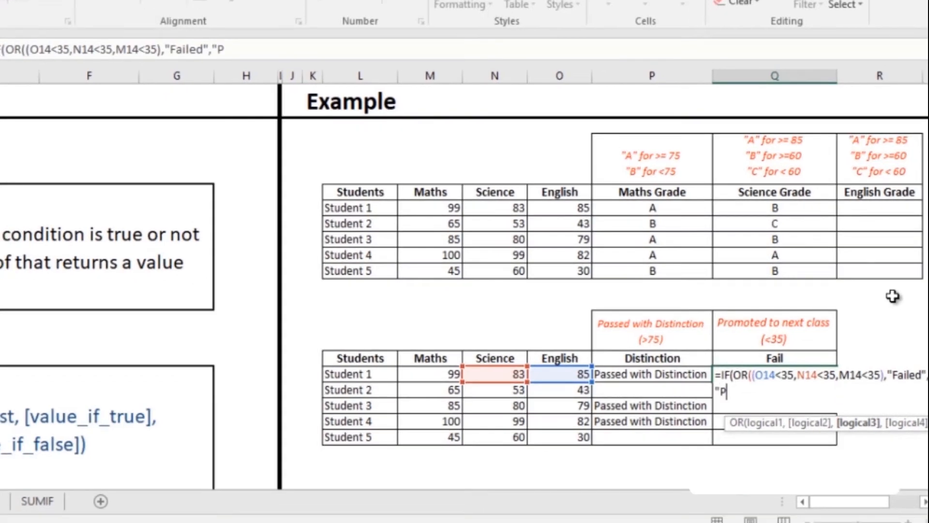
pyautogui.write('romoted ')
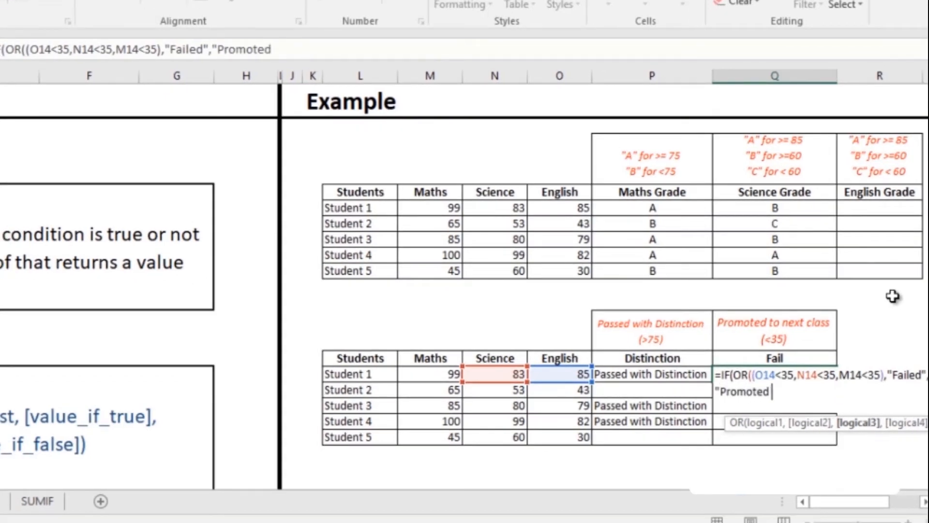
pyautogui.write('to next class')
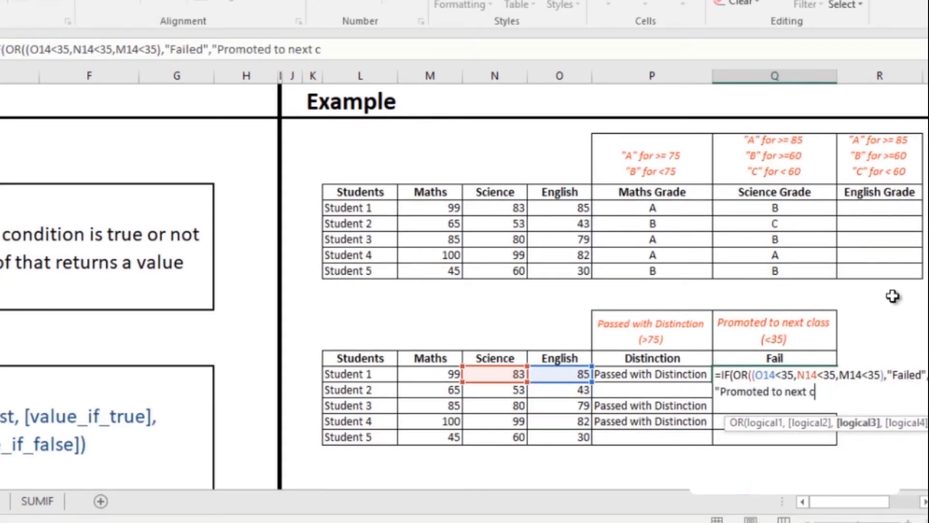
pyautogui.write('"')
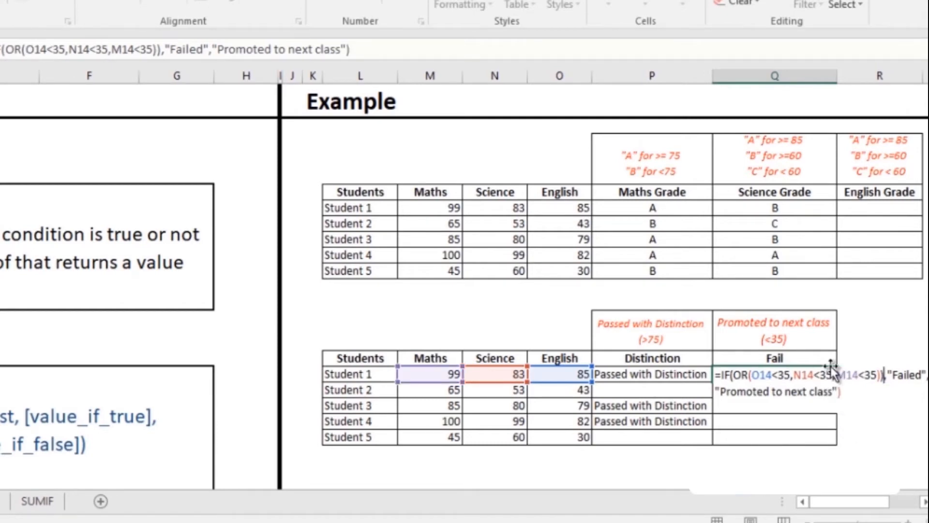
pyautogui.press('BackSpace')
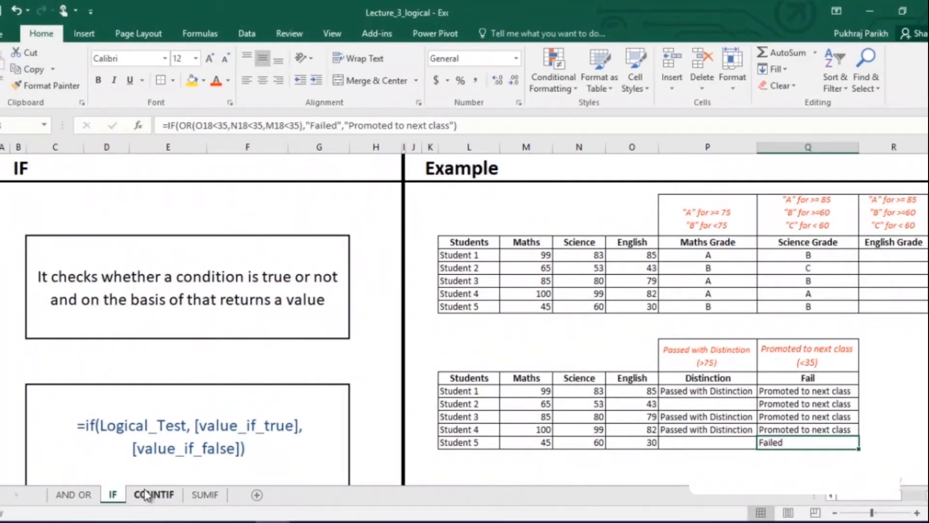
# On the COUNTIF sheet, count the Maths A grades in cell M15 with =COUNTIF(P5:P9,L15).
pyautogui.click(146, 495)
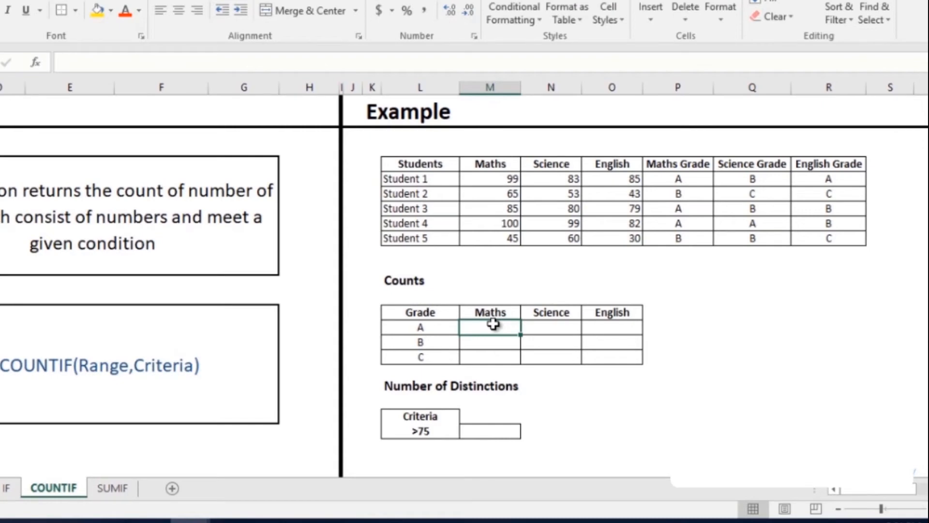
pyautogui.write('=coun')
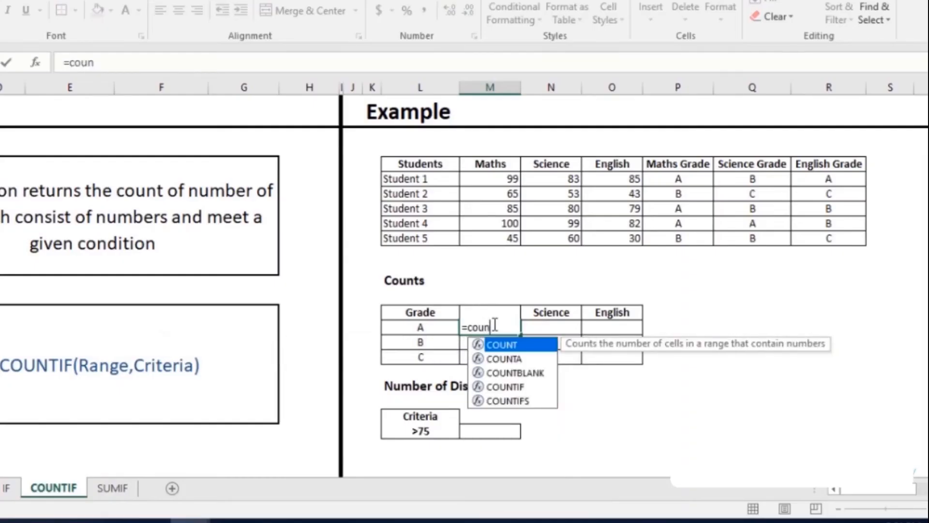
pyautogui.press('Down')
pyautogui.press('Down')
pyautogui.press('Down')
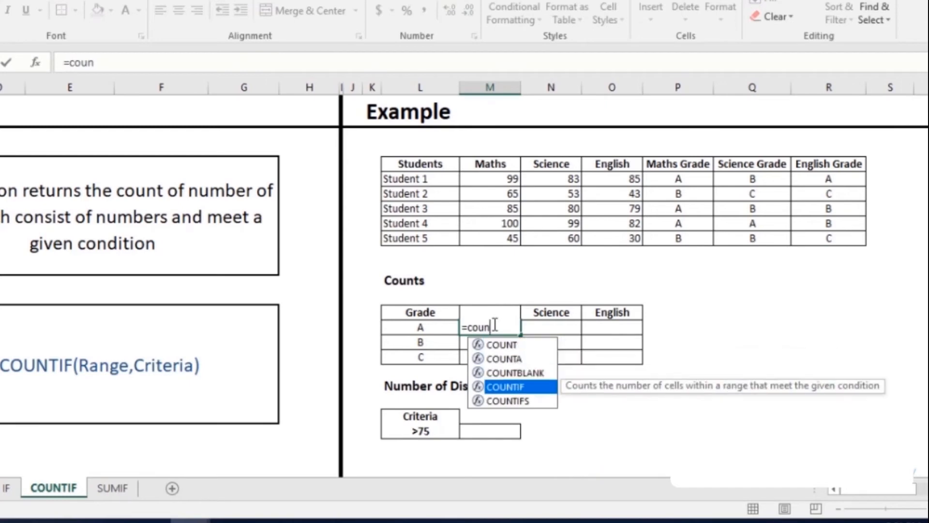
pyautogui.press('Tab')
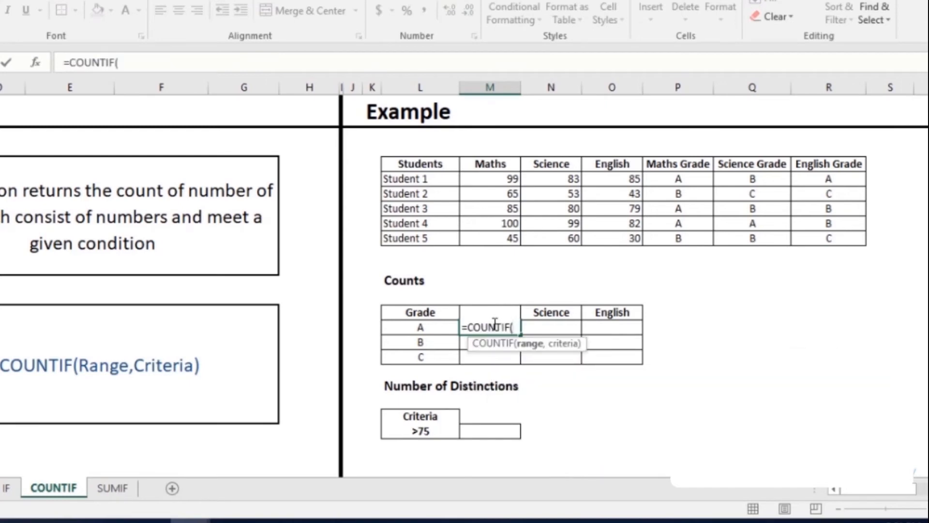
pyautogui.moveTo(676, 179); pyautogui.dragTo(683, 239)
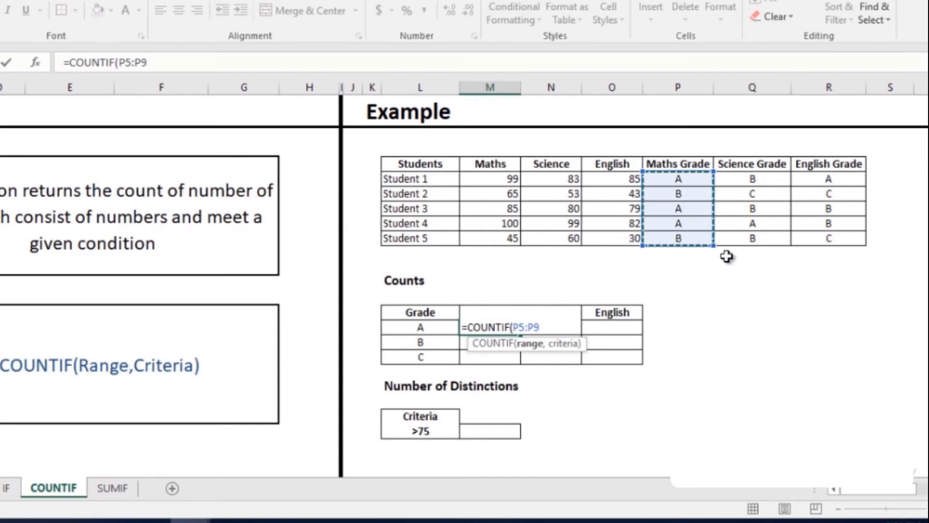
pyautogui.write(',')
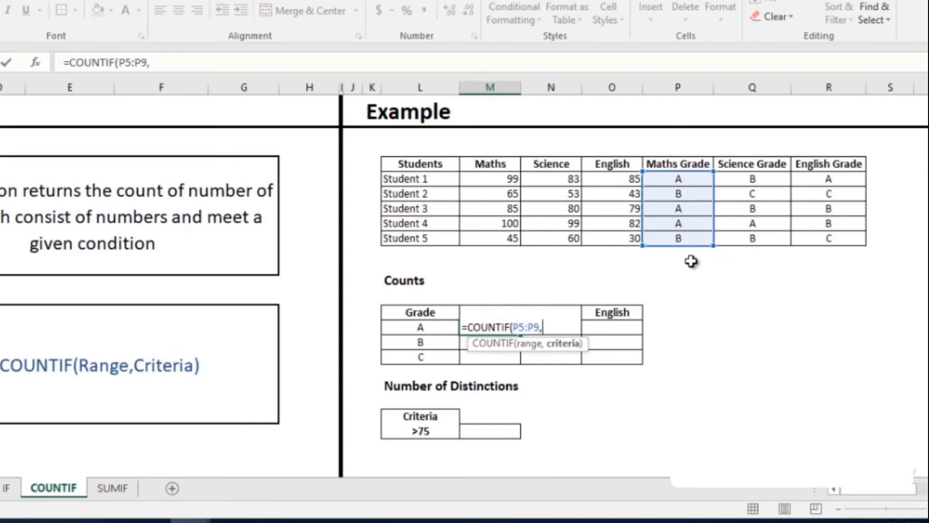
pyautogui.click(421, 326)
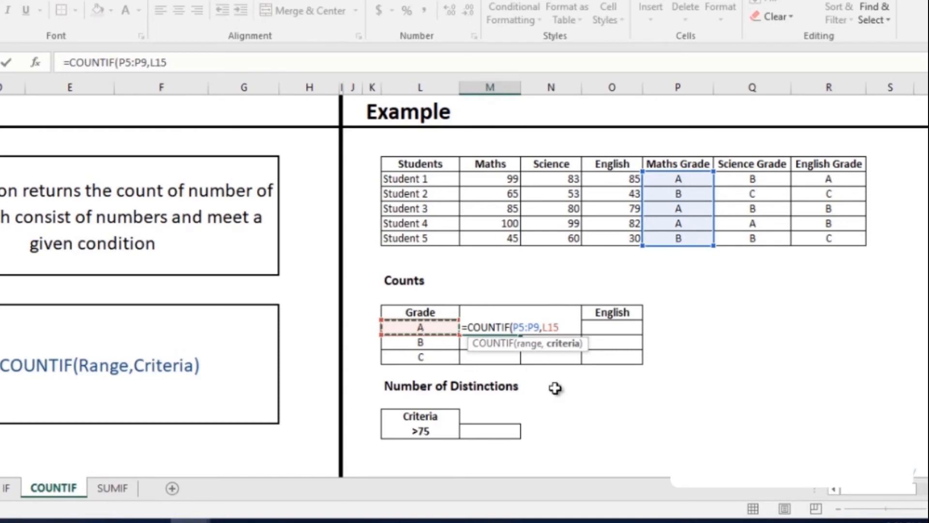
pyautogui.write(')')
pyautogui.press('Return')
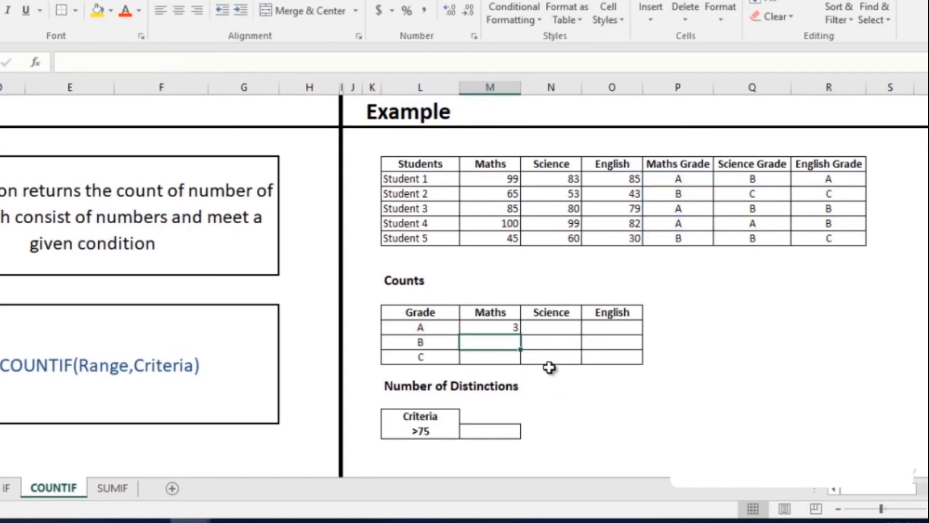
# Make the Maths count formula's range absolute as $P$5:$P$9 and fill the formula down to grade C.
pyautogui.click(511, 328)
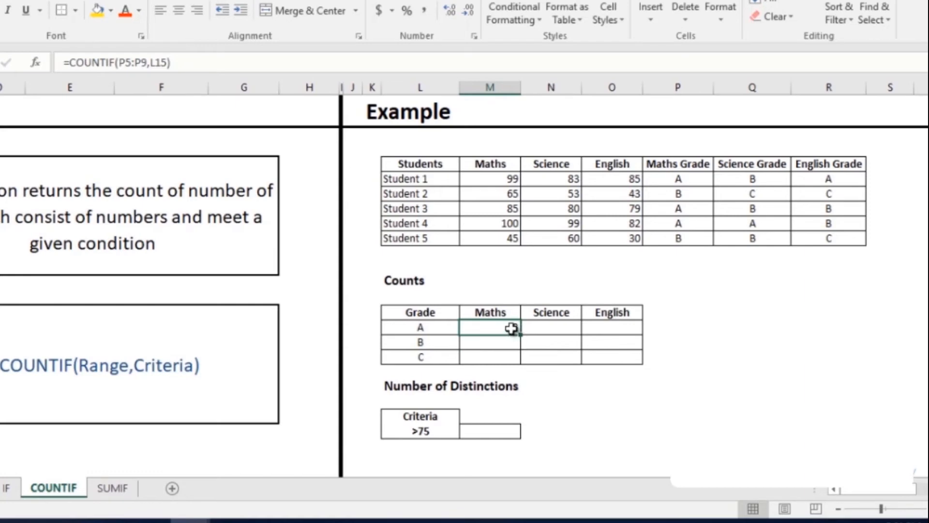
pyautogui.moveTo(148, 57); pyautogui.dragTo(121, 59)
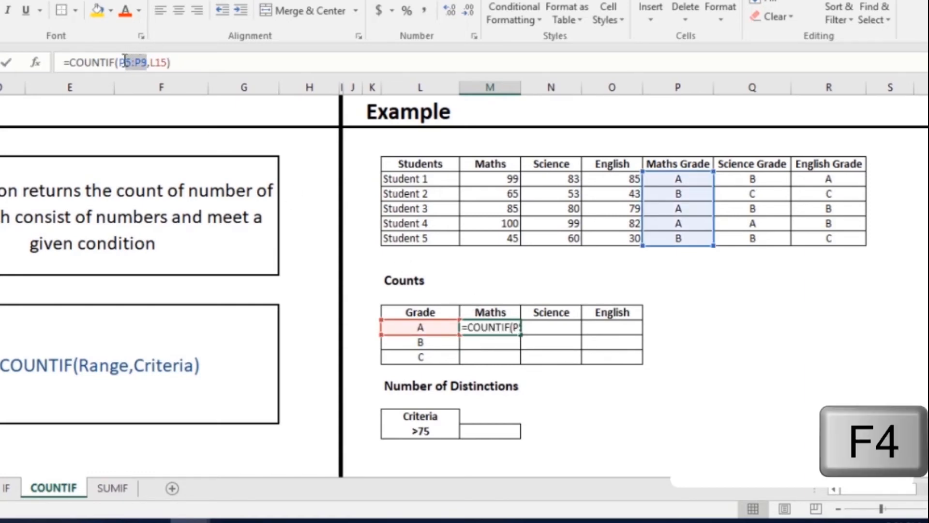
pyautogui.press('F4')
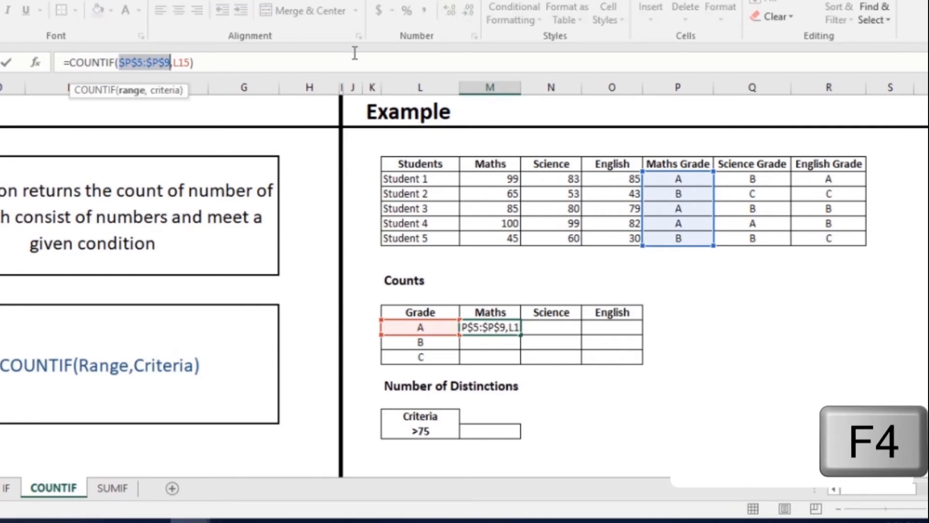
pyautogui.press('Return')
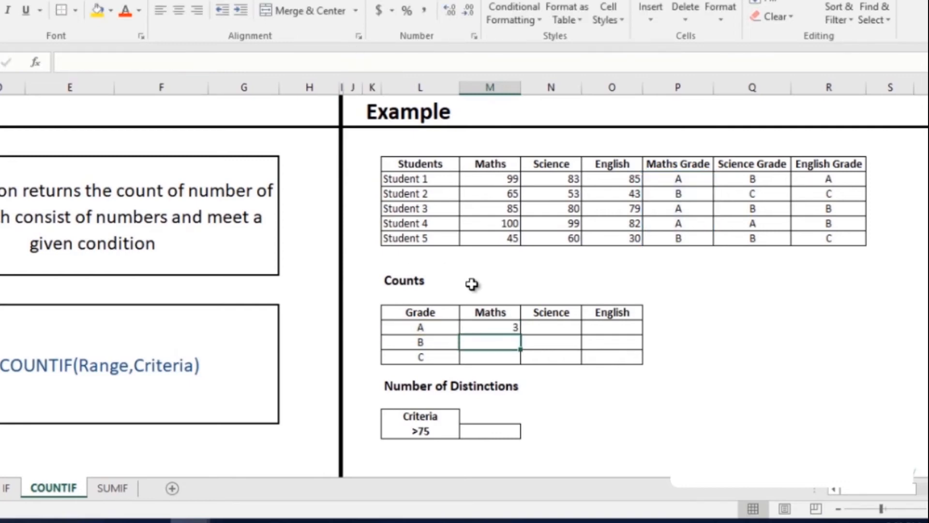
pyautogui.click(499, 326)
pyautogui.moveTo(522, 334); pyautogui.dragTo(521, 358)
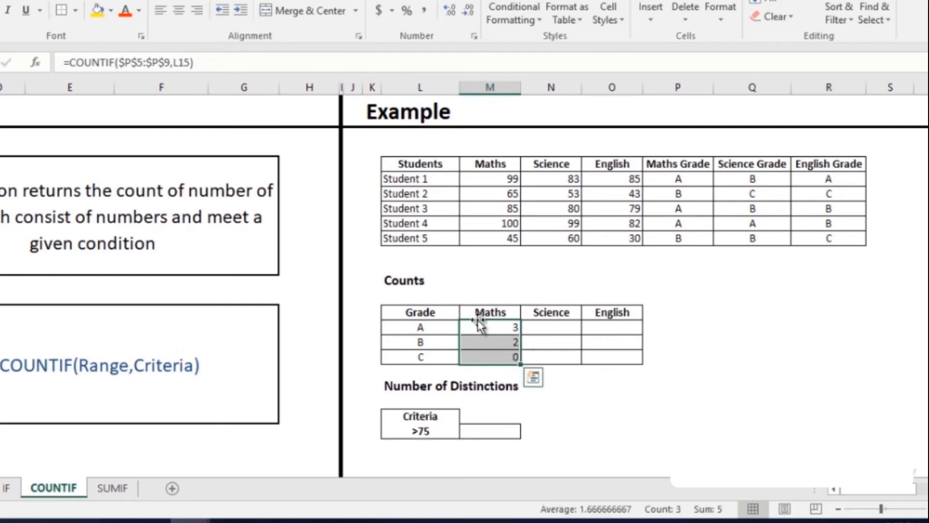
# Change the references in the Maths grade A count to mixed ones, giving =COUNTIF(P$5:P$9,$L15).
pyautogui.click(500, 326)
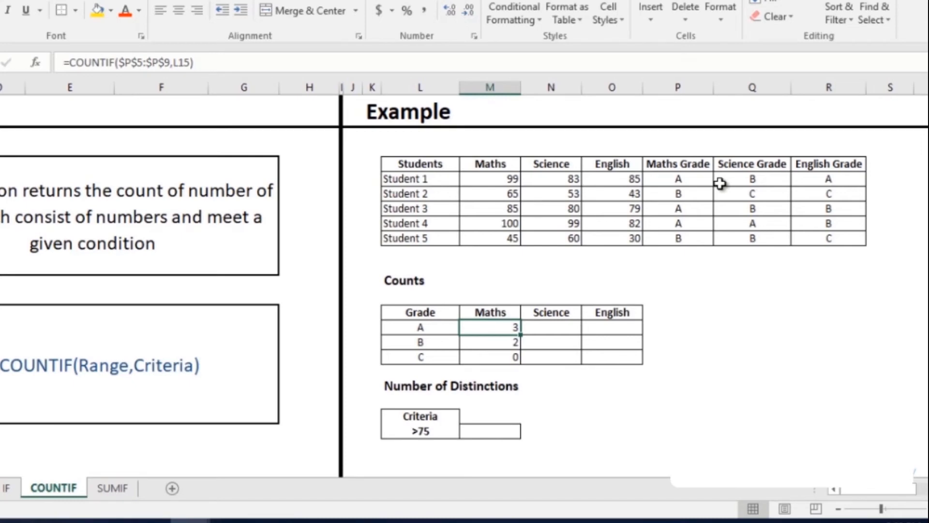
pyautogui.click(119, 63)
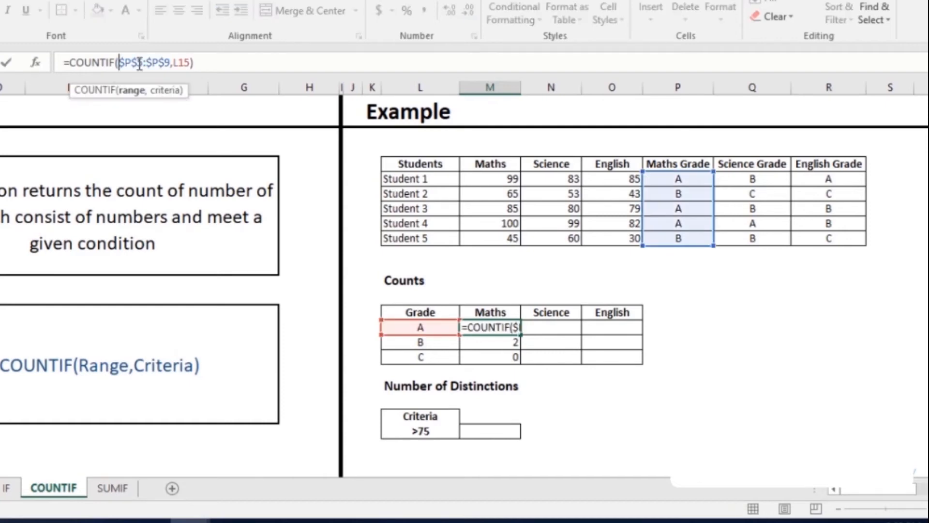
pyautogui.press('F4')
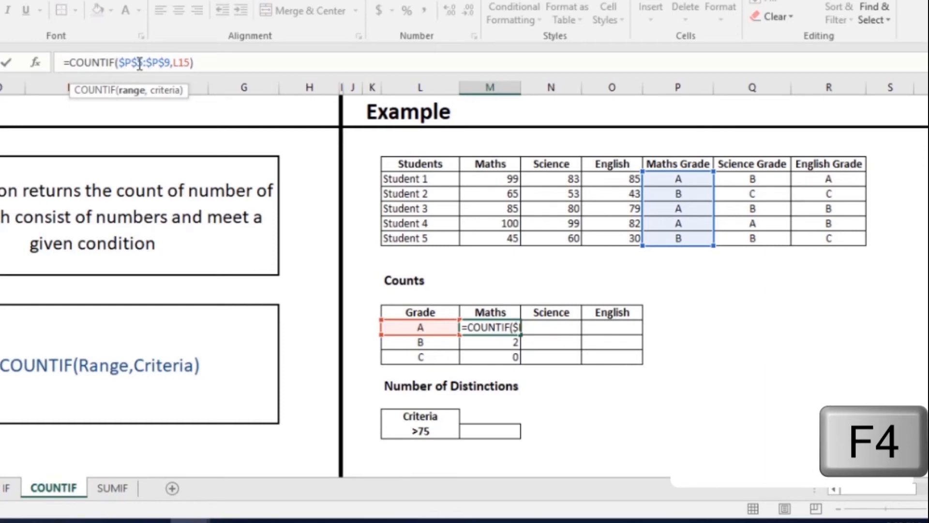
pyautogui.press('Delete')
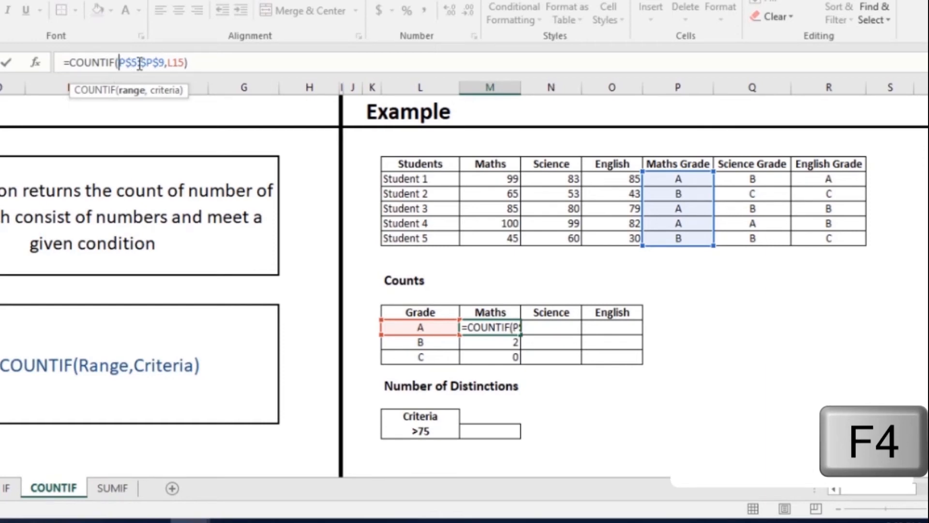
pyautogui.click(139, 63)
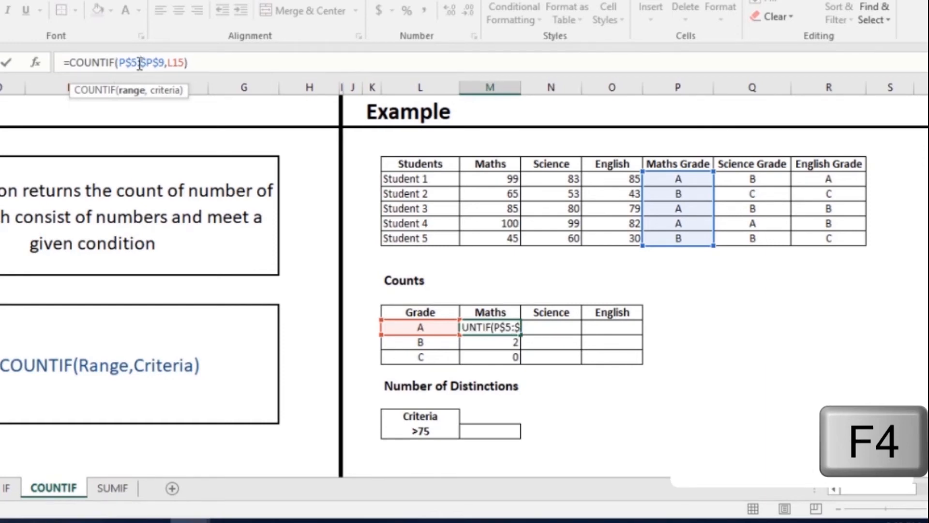
pyautogui.press('Delete')
pyautogui.press('Right')
pyautogui.press('Right')
pyautogui.press('Right')
pyautogui.press('Right')
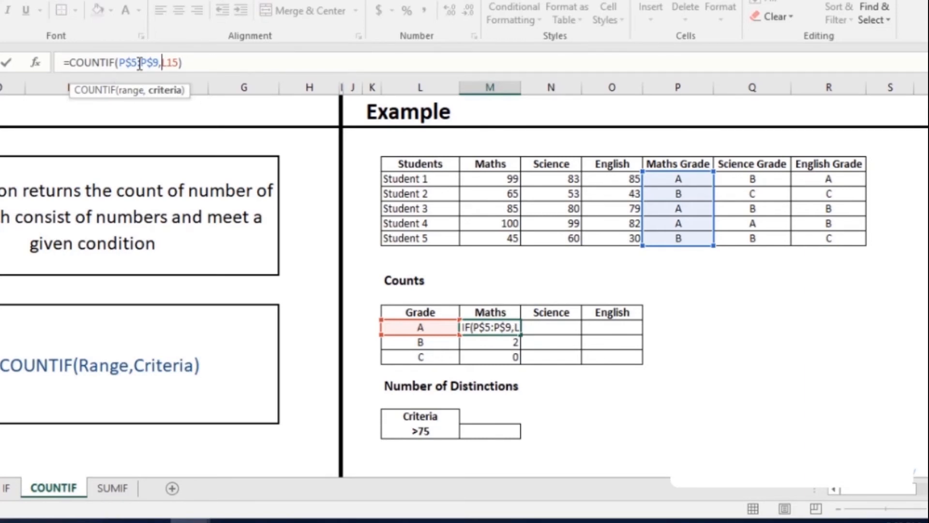
pyautogui.write('$')
pyautogui.press('Return')
# Fill the grade A count formula across to Science and English, and fill those two columns down to grade C.
pyautogui.click(493, 327)
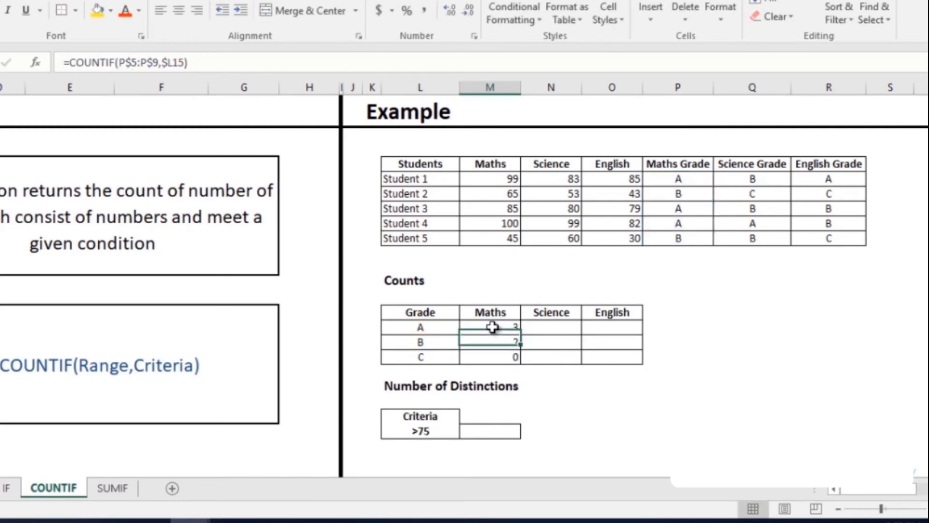
pyautogui.click(493, 327)
pyautogui.moveTo(520, 333); pyautogui.dragTo(637, 332)
pyautogui.click(571, 324)
pyautogui.doubleClick(641, 334)
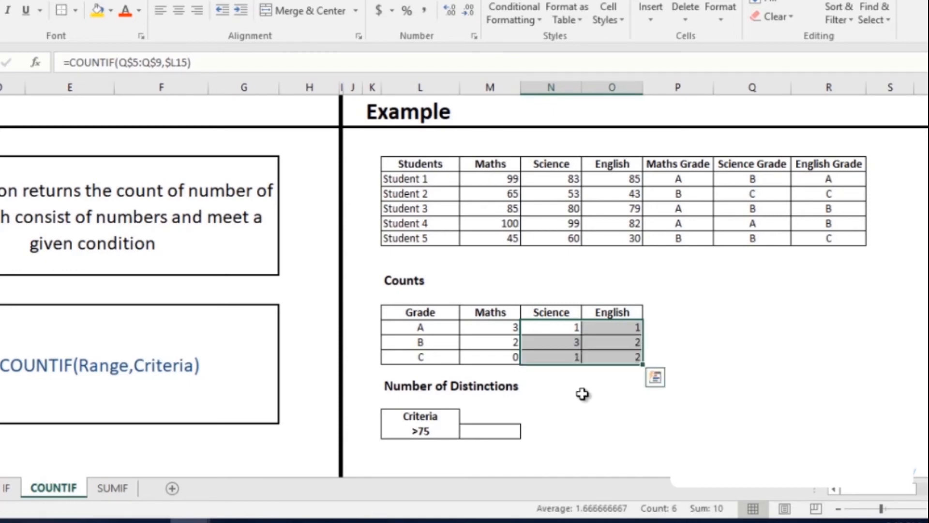
# Start a COUNTIFS formula in cell M22 beside the distinction criteria, with Maths marks M5:M9 and criterion L22.
pyautogui.click(512, 429)
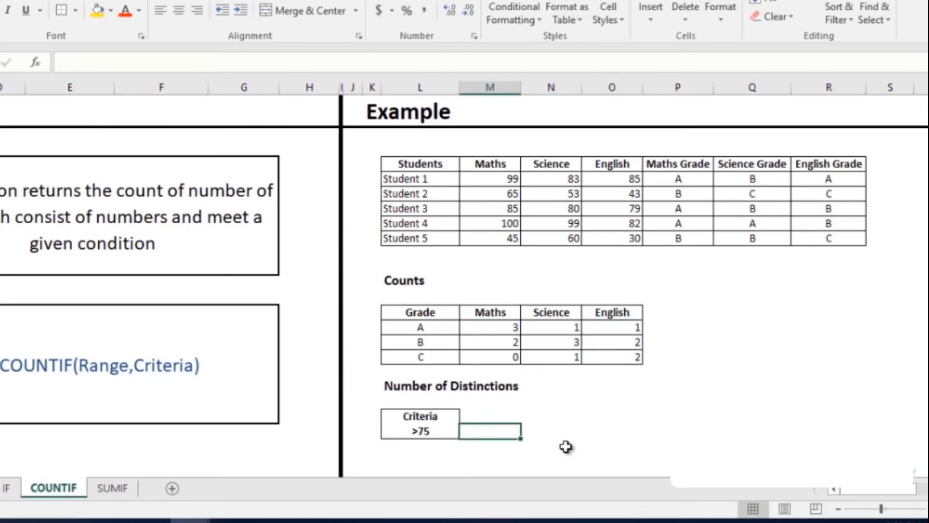
pyautogui.write('=count')
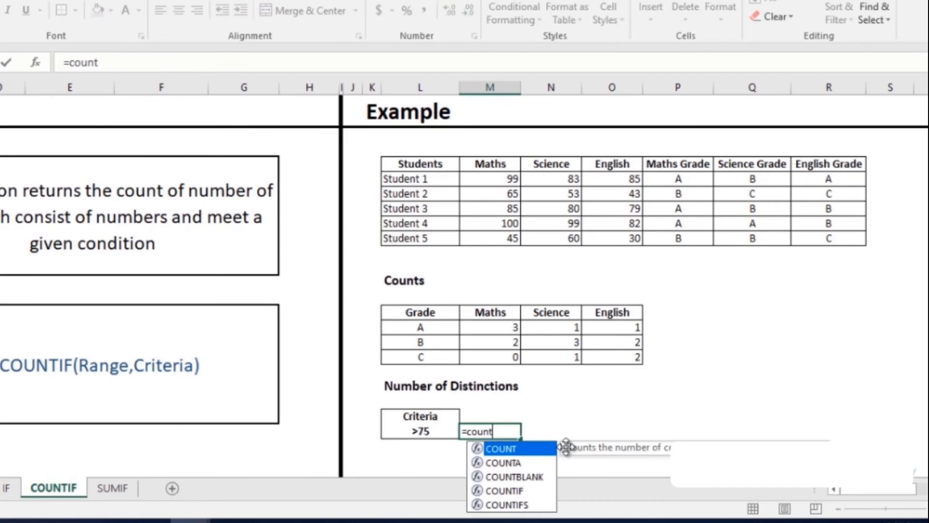
pyautogui.press('Down')
pyautogui.press('Down')
pyautogui.press('Down')
pyautogui.press('Down')
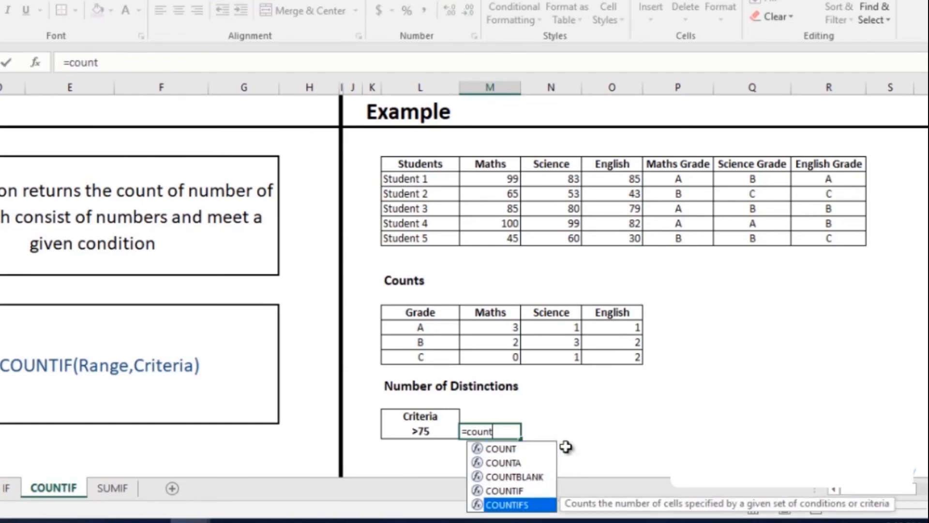
pyautogui.press('Tab')
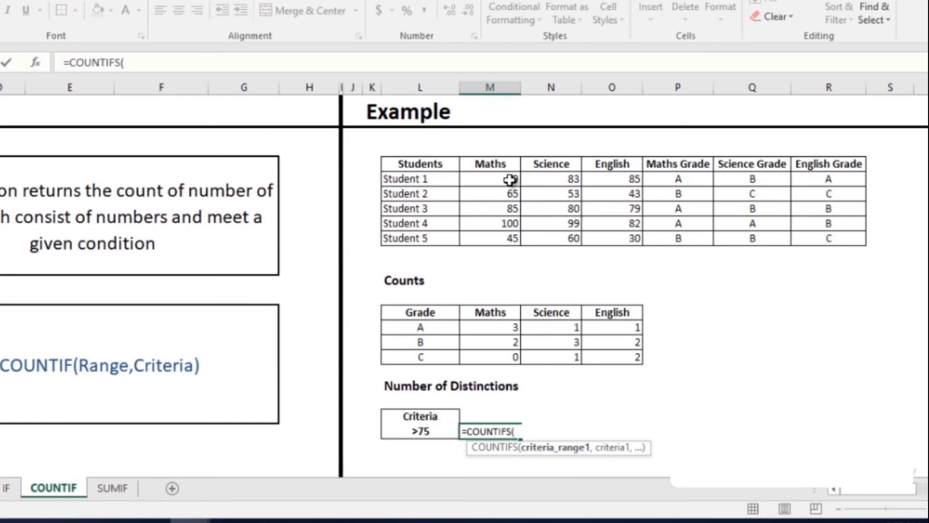
pyautogui.moveTo(510, 180); pyautogui.dragTo(507, 234)
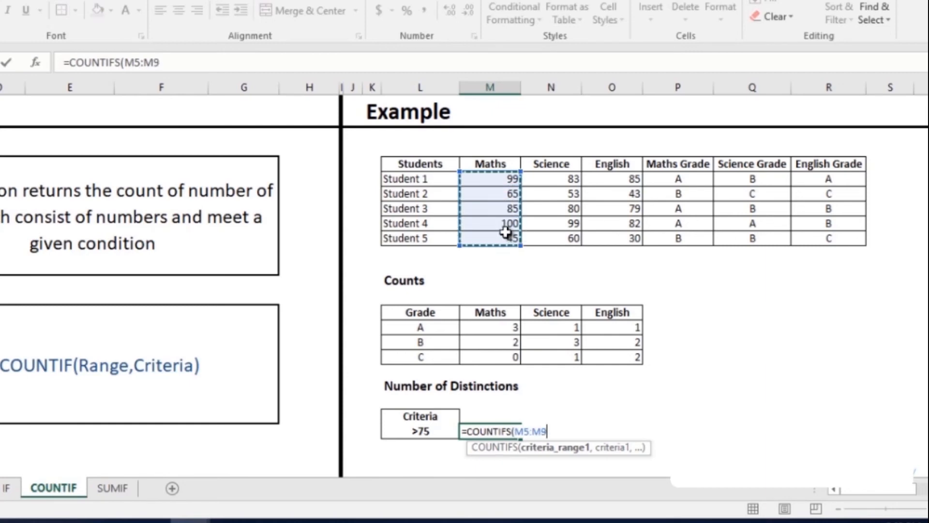
pyautogui.write(',')
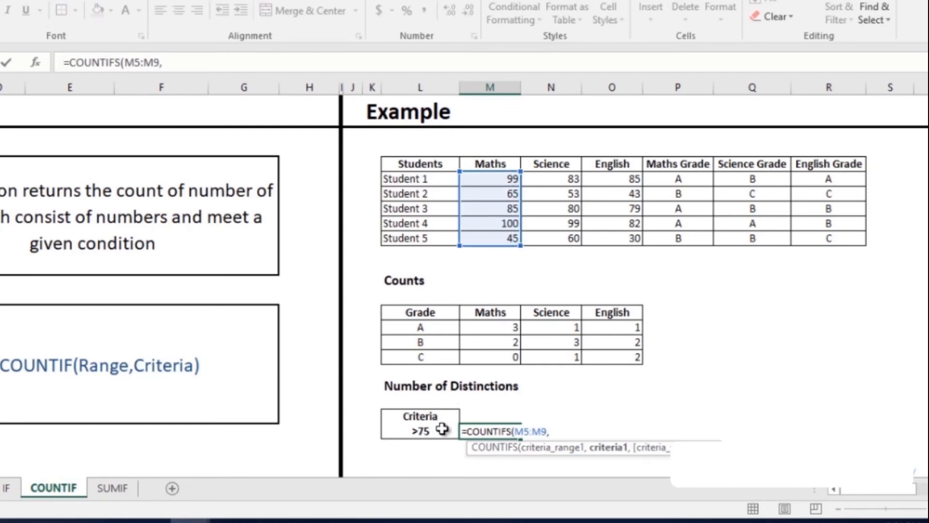
pyautogui.click(425, 431)
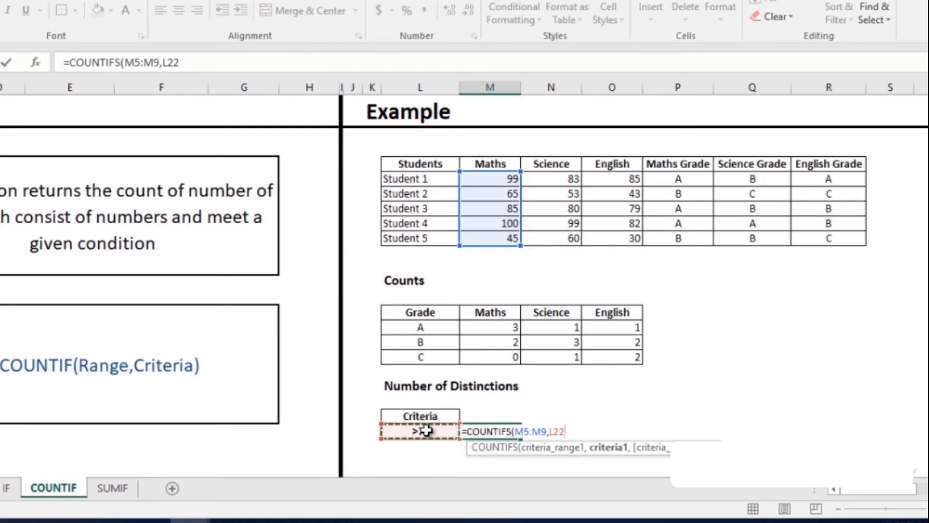
pyautogui.write(',')
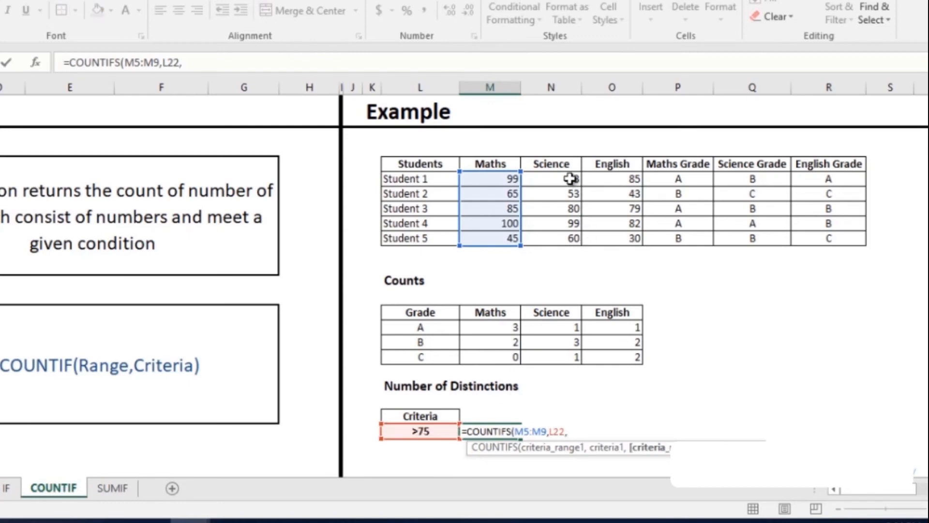
# Complete the COUNTIFS formula with Science marks N5:N9 and English marks O5:O9, each using criterion L22.
pyautogui.moveTo(570, 178); pyautogui.dragTo(574, 239)
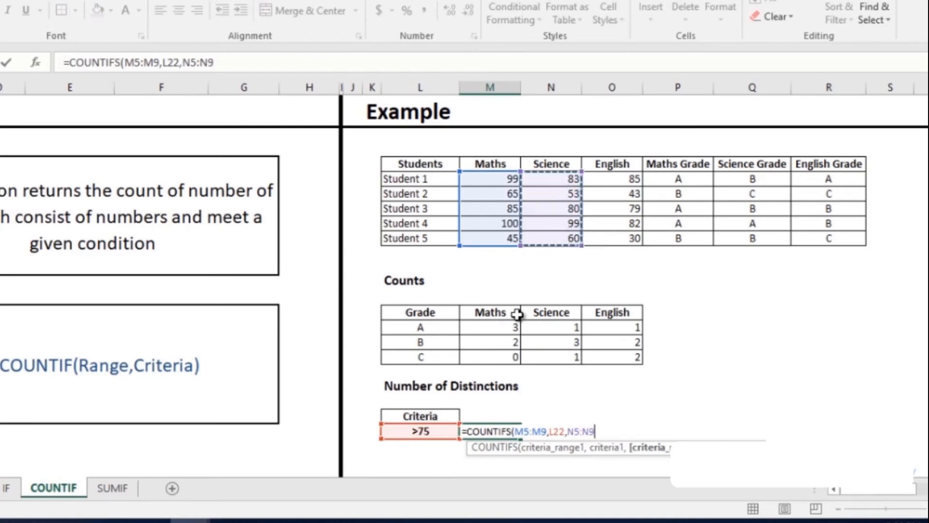
pyautogui.write(',')
pyautogui.click(425, 431)
pyautogui.write(',')
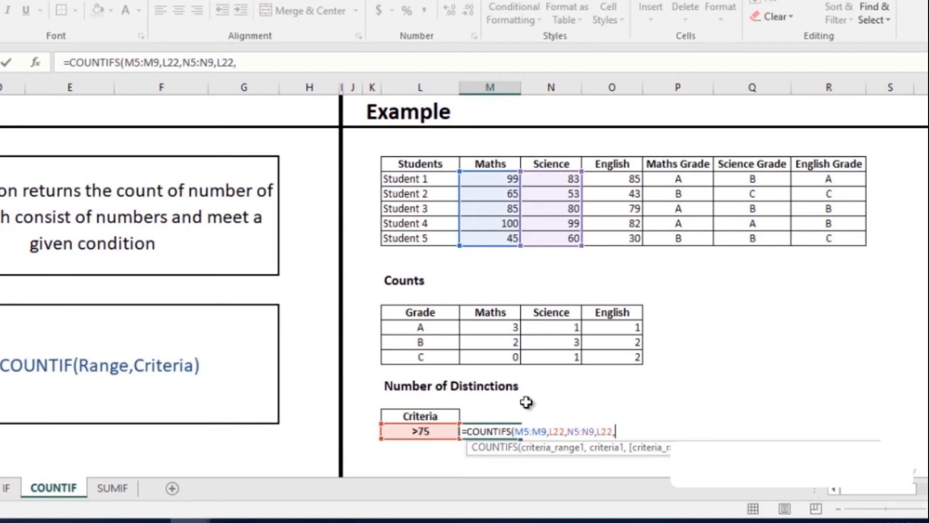
pyautogui.moveTo(632, 179); pyautogui.dragTo(632, 235)
pyautogui.write(',')
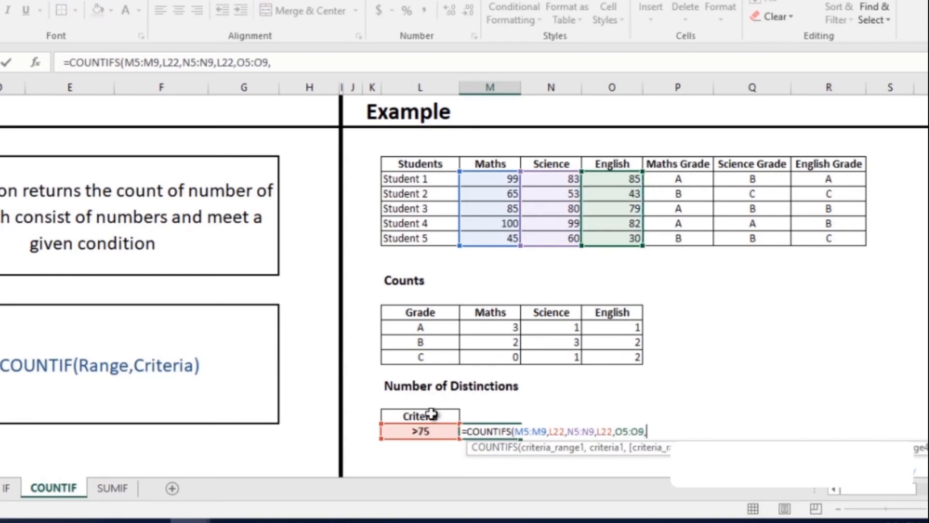
pyautogui.click(428, 433)
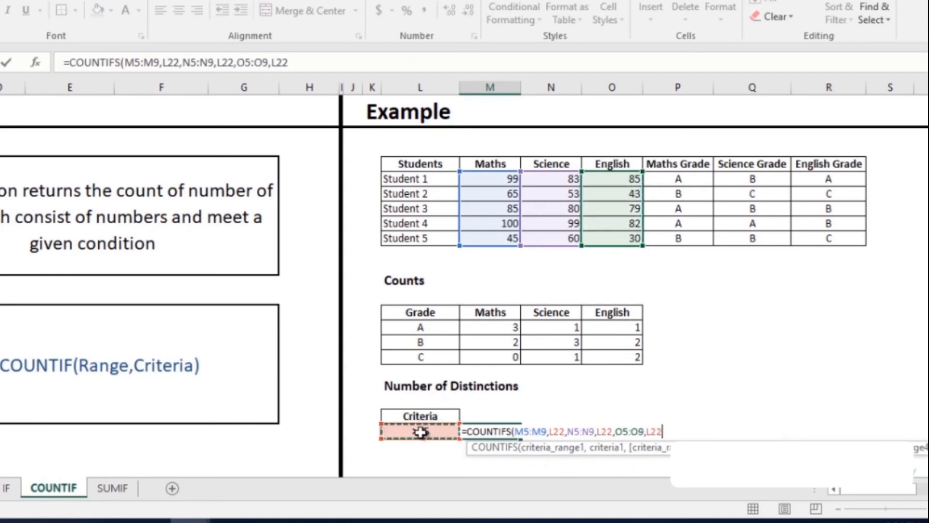
pyautogui.write(')')
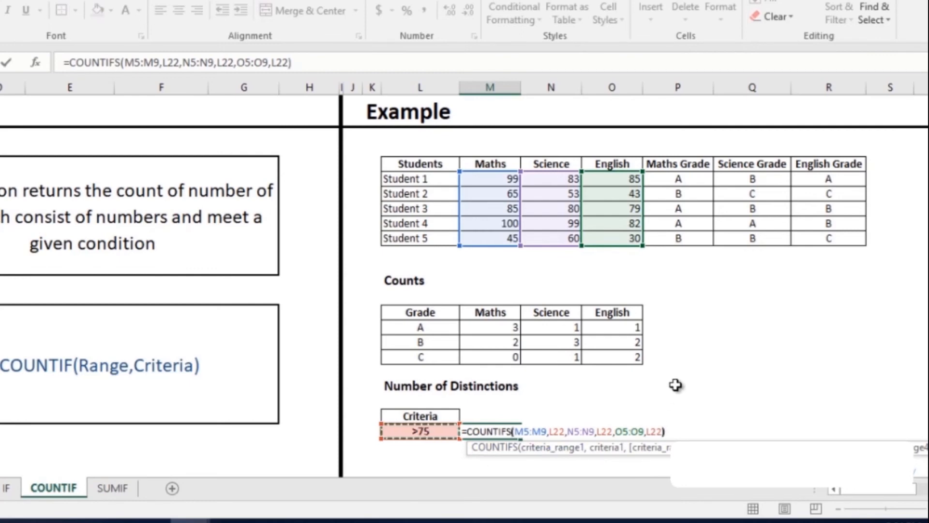
pyautogui.press('Return')
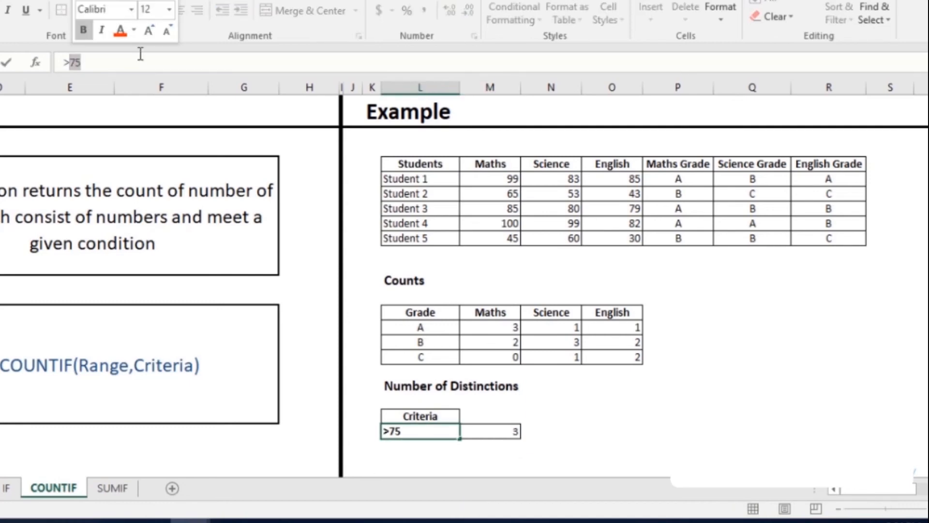
# Change the distinction criterion in cell L22 to >90.
pyautogui.write('90')
pyautogui.press('Return')
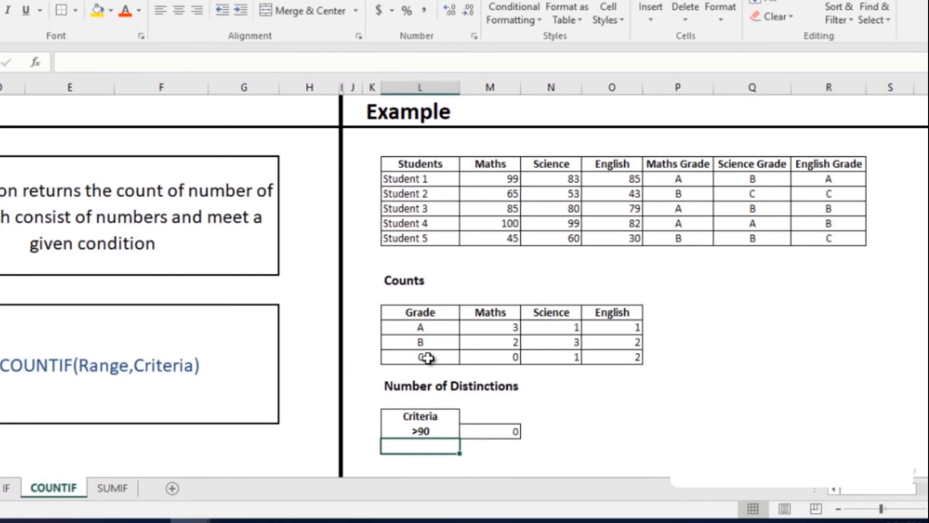
pyautogui.click(416, 431)
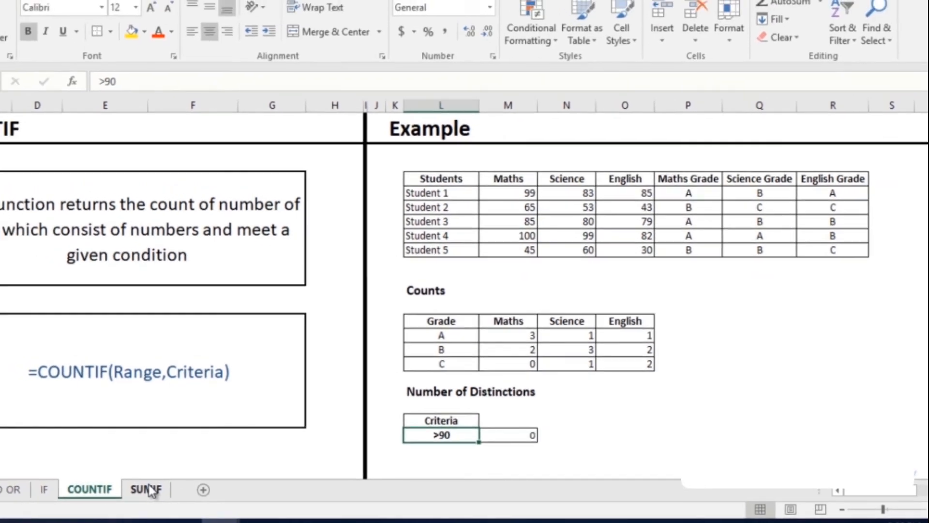
# On the SUMIF sheet, start a SUMIF formula in the promoted students' Maths cell M14, with the Fail column R5:R9 as range.
pyautogui.click(115, 488)
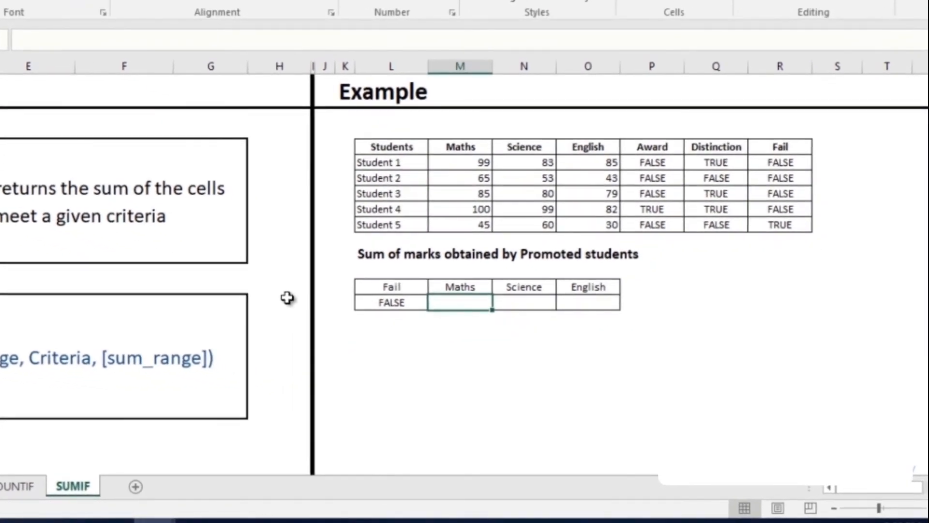
pyautogui.write('=')
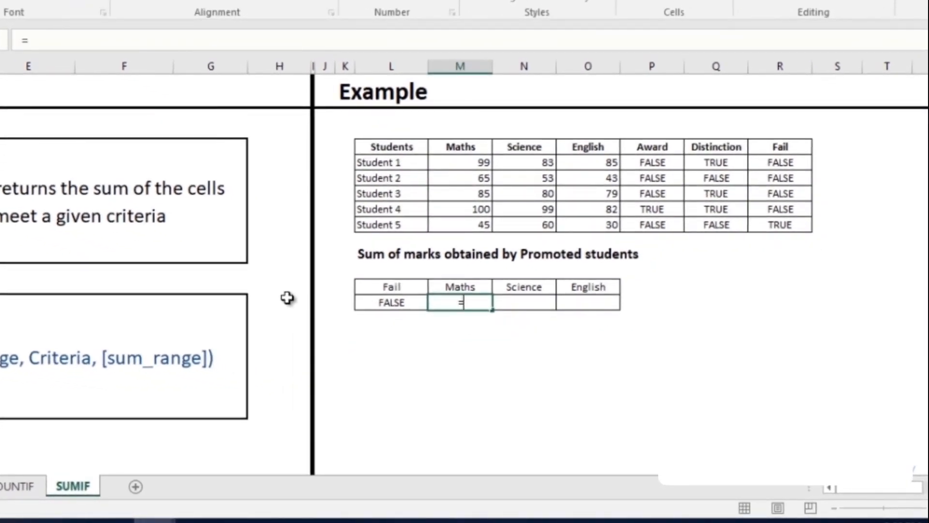
pyautogui.write('sum')
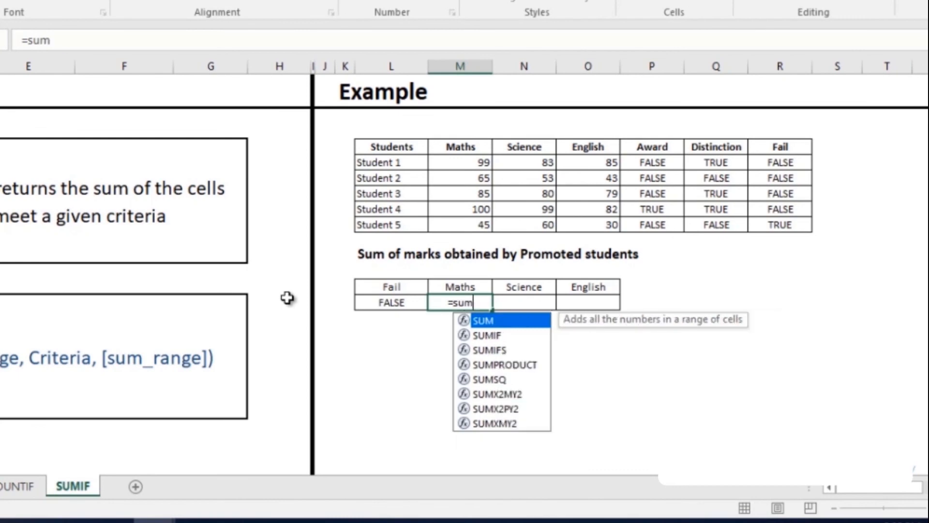
pyautogui.press('Down')
pyautogui.press('Tab')
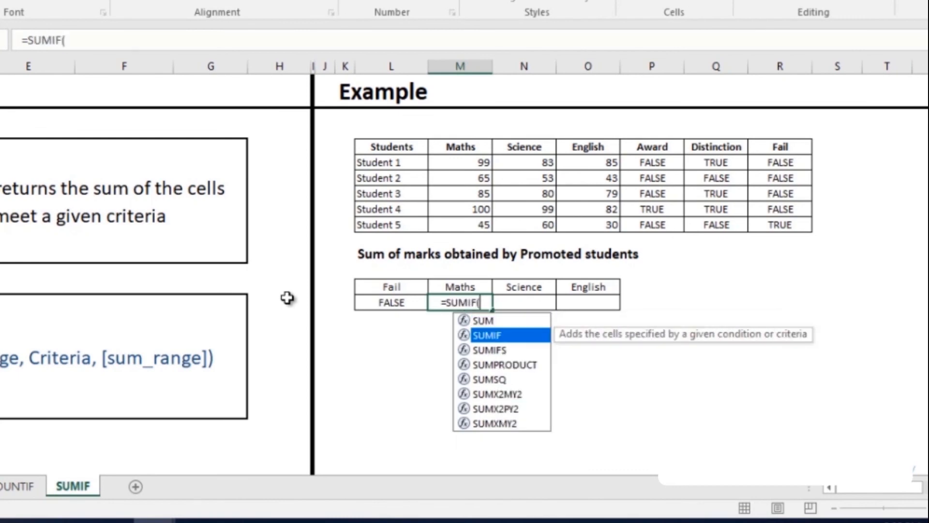
pyautogui.moveTo(789, 161); pyautogui.dragTo(788, 222)
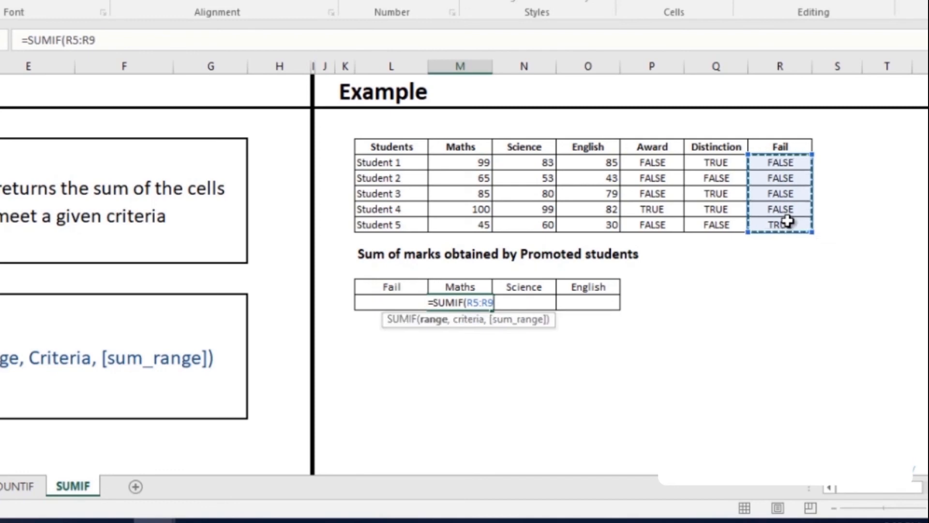
pyautogui.write(',')
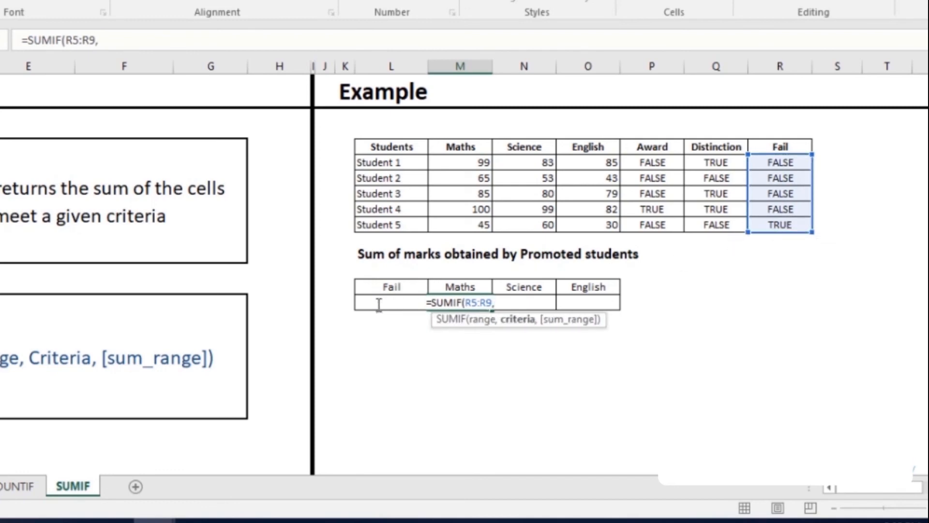
# Complete the SUMIF formula with criterion L14 and the Maths marks M5:M9 as sum range.
pyautogui.click(379, 304)
pyautogui.write(',')
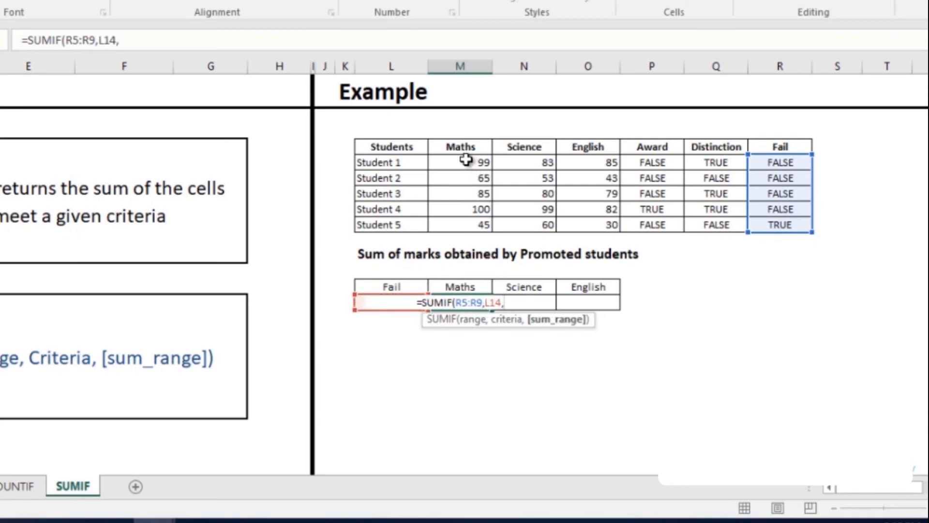
pyautogui.moveTo(464, 161); pyautogui.dragTo(487, 233)
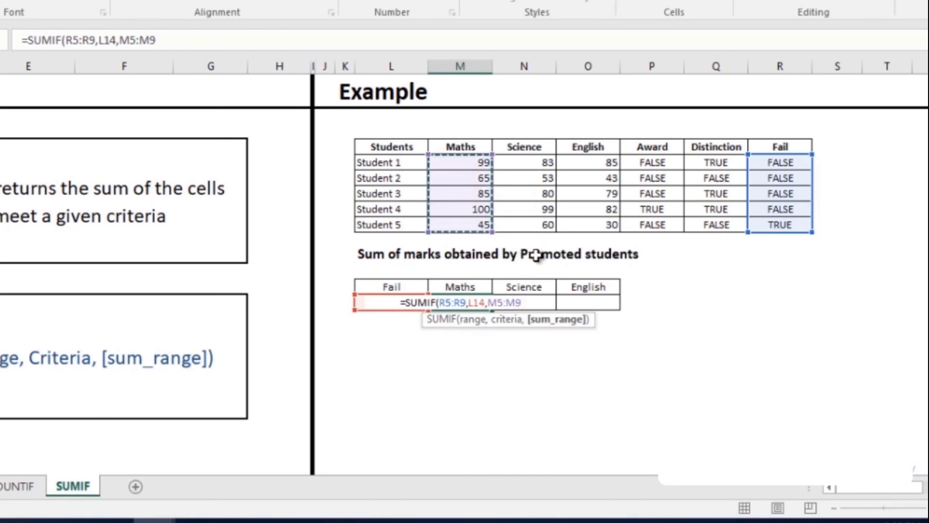
pyautogui.write(')')
pyautogui.press('Return')
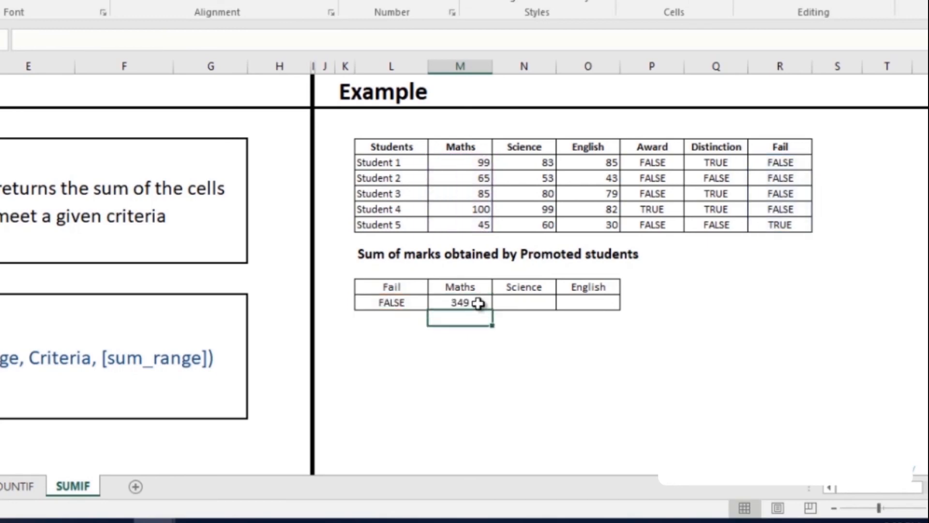
# Make the Fail range in the Maths SUMIF formula absolute, as $R$5:$R$9.
pyautogui.click(478, 302)
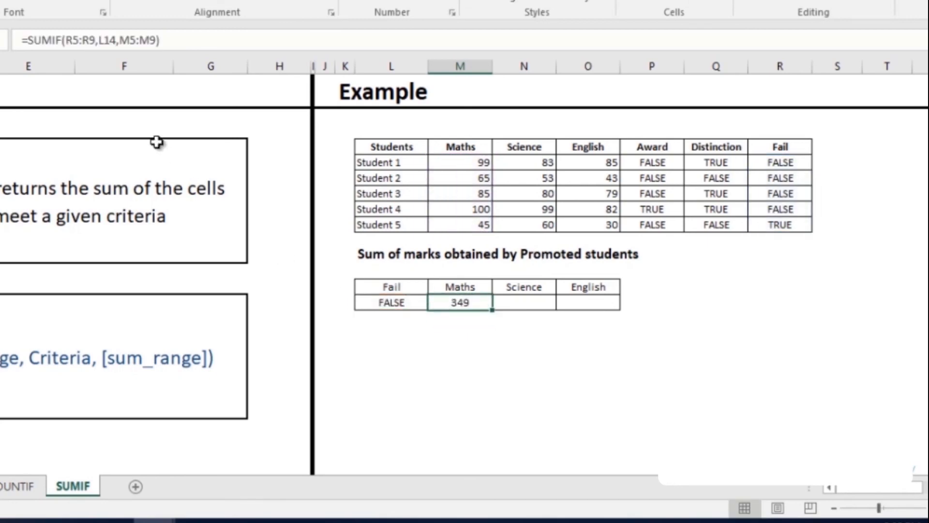
pyautogui.click(68, 40)
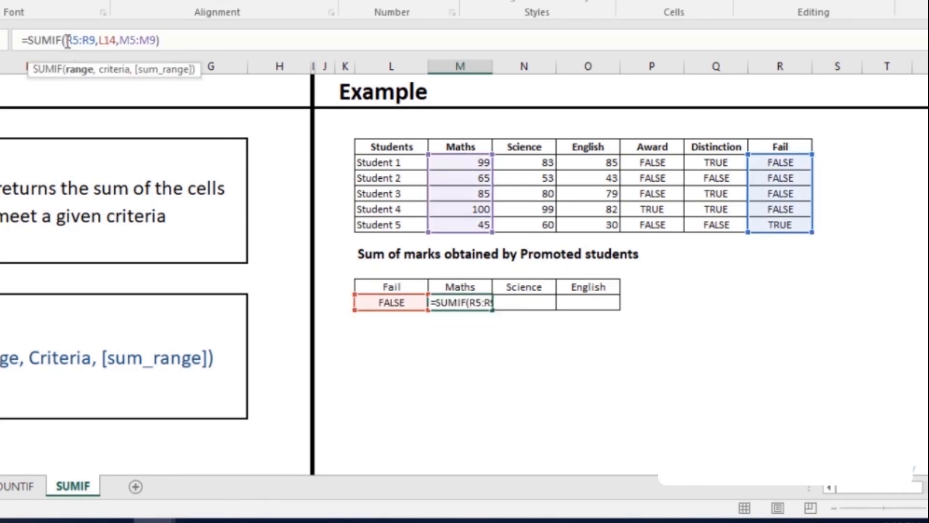
pyautogui.moveTo(67, 39); pyautogui.dragTo(96, 41)
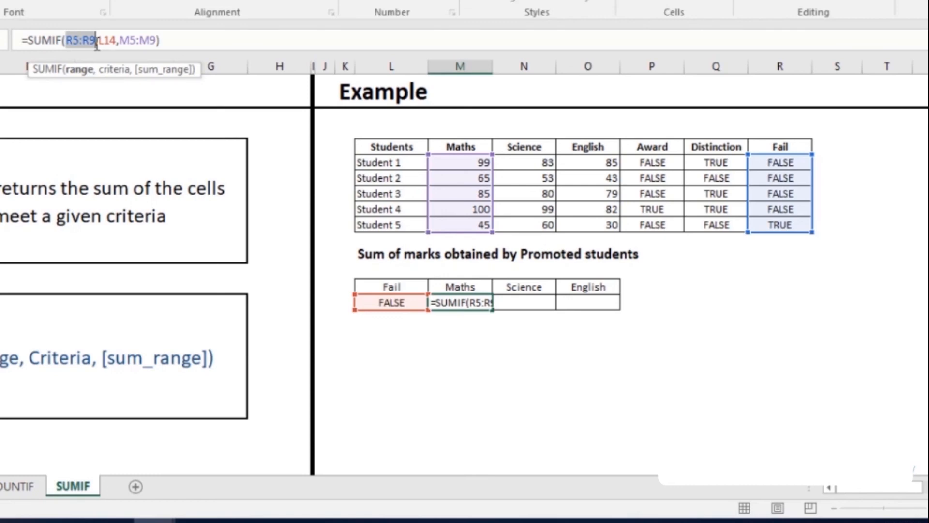
pyautogui.press('F4')
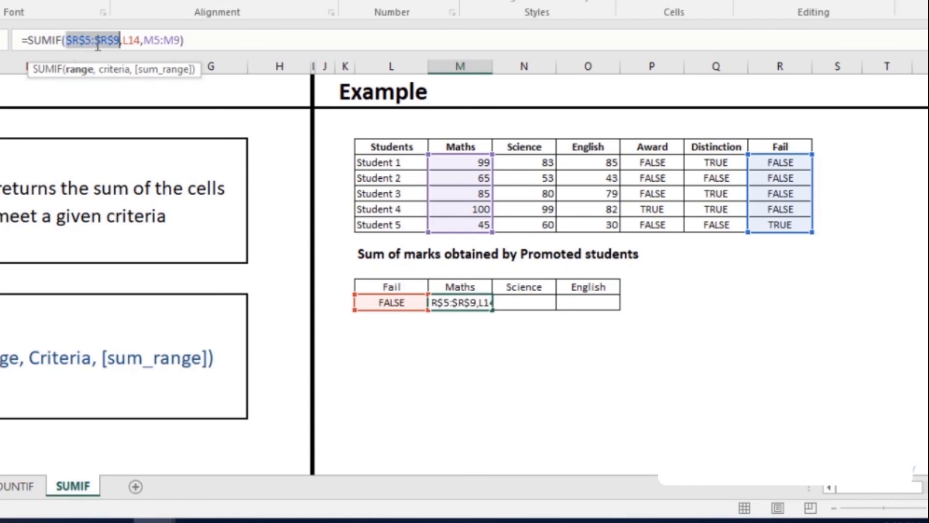
# Make the criterion reference in the Maths sum absolute, giving =SUMIF($R$5:R$9,$L$14,M5:M9).
pyautogui.click(124, 40)
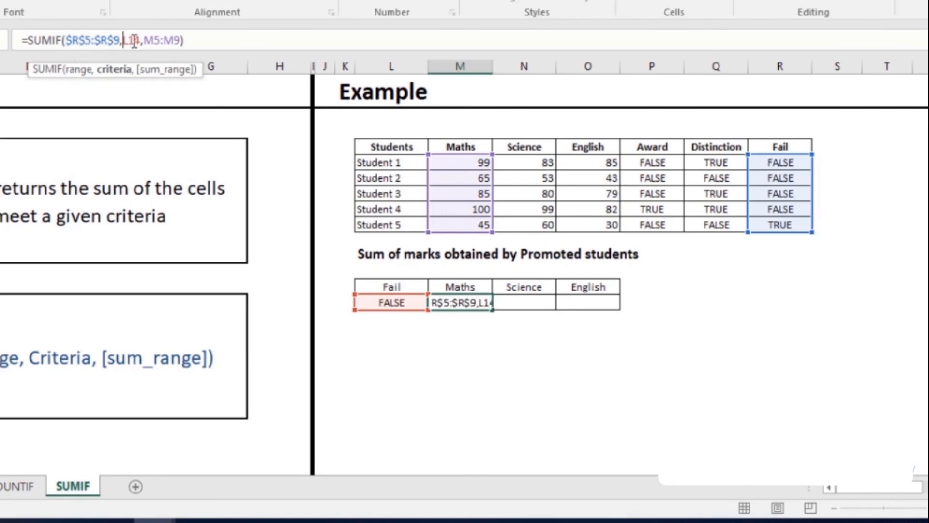
pyautogui.doubleClick(134, 41)
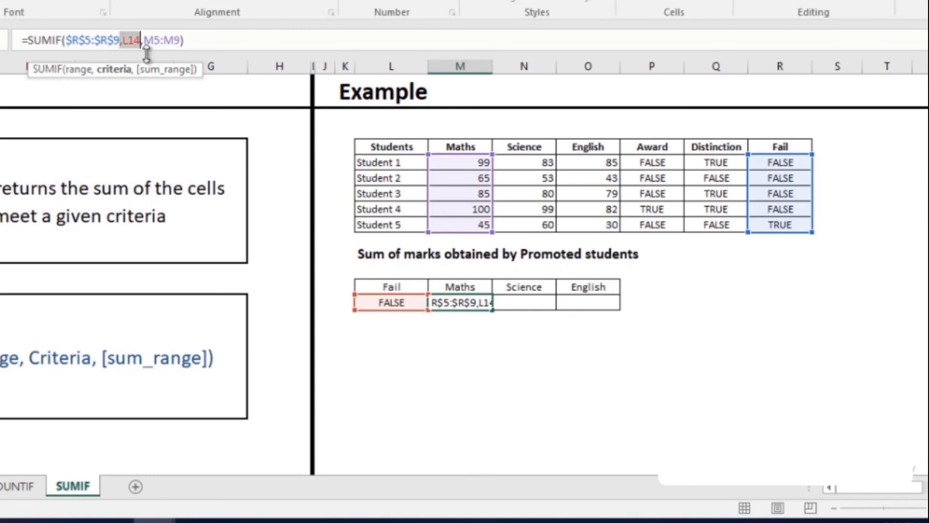
pyautogui.press('F4')
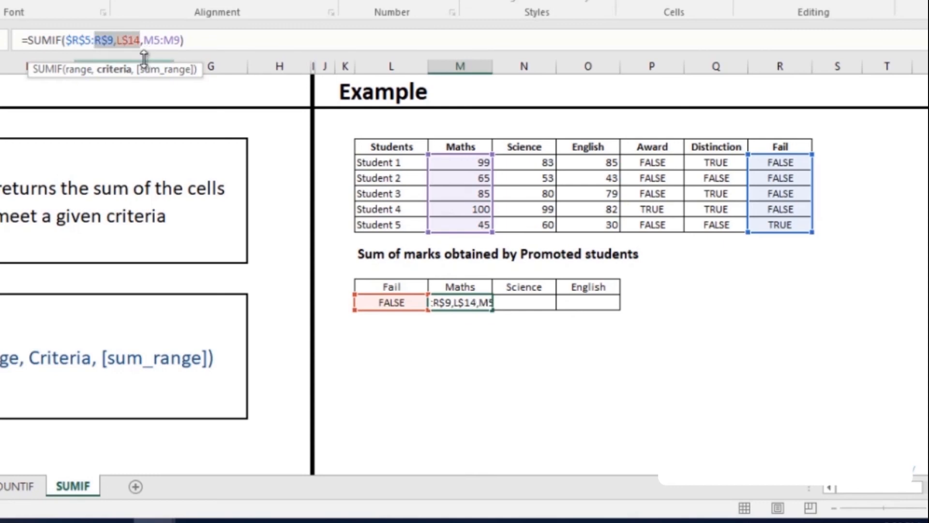
pyautogui.click(119, 40)
pyautogui.press('F4')
pyautogui.press('F4')
pyautogui.press('F4')
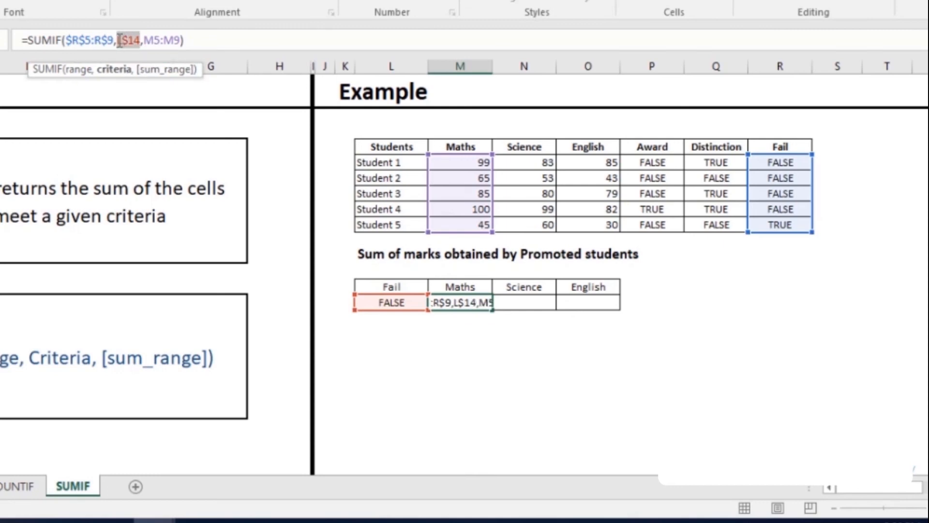
pyautogui.click(321, 39)
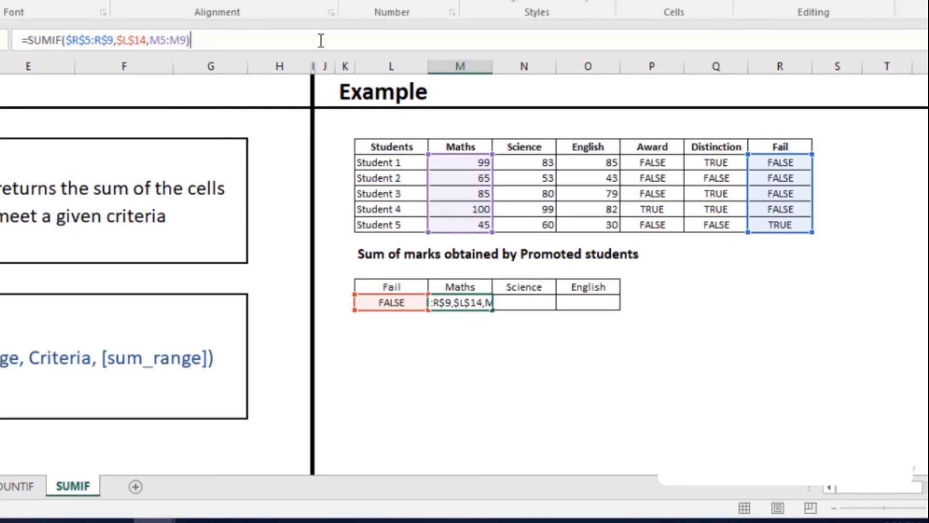
pyautogui.press('Return')
# Fill the Maths SUMIF formula across to the Science and English cells.
pyautogui.click(441, 301)
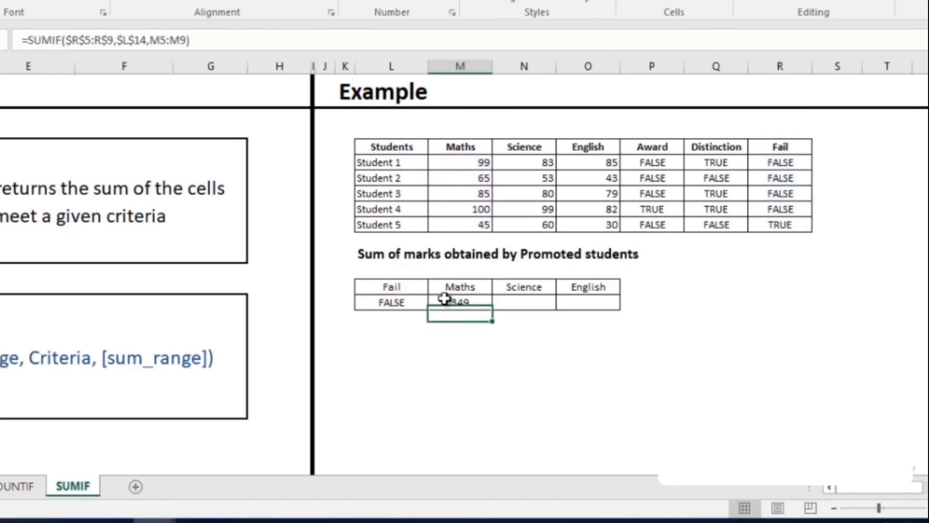
pyautogui.moveTo(492, 311); pyautogui.dragTo(596, 304)
pyautogui.click(579, 359)
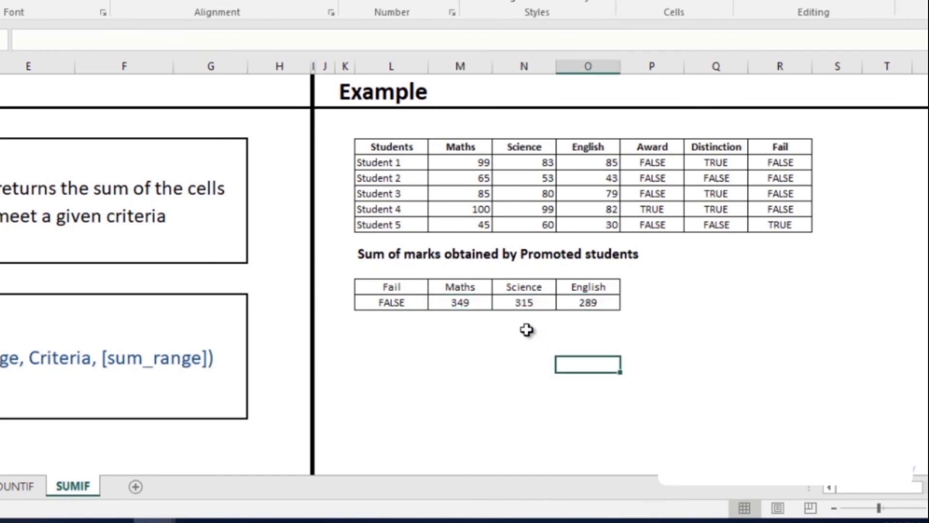